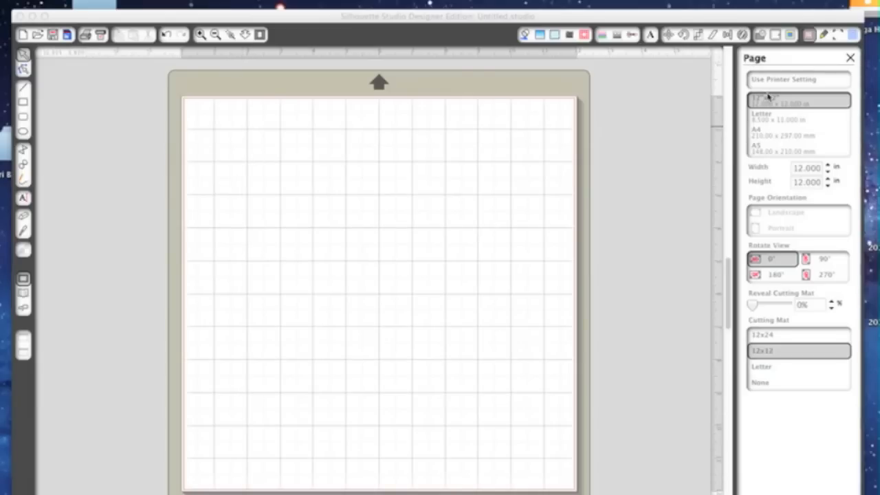
Step: Set the page size to Letter (8.5 x 11 in) and show the registration marks
click(768, 123)
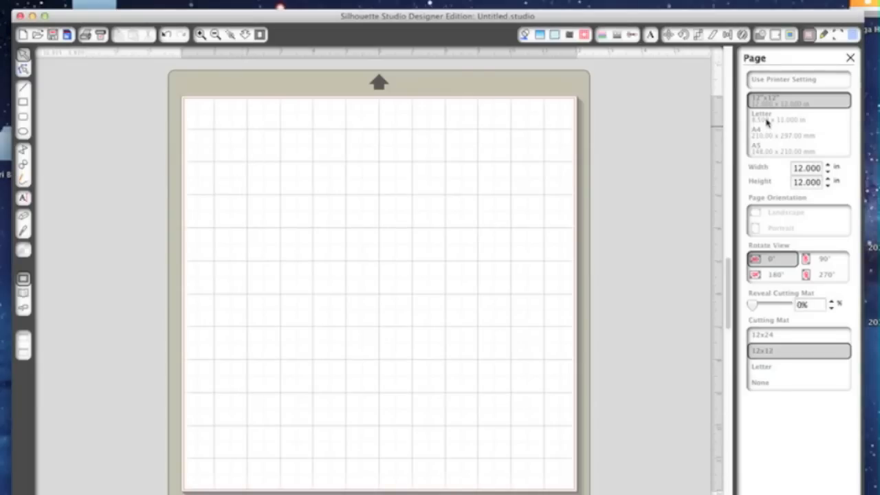
click(768, 123)
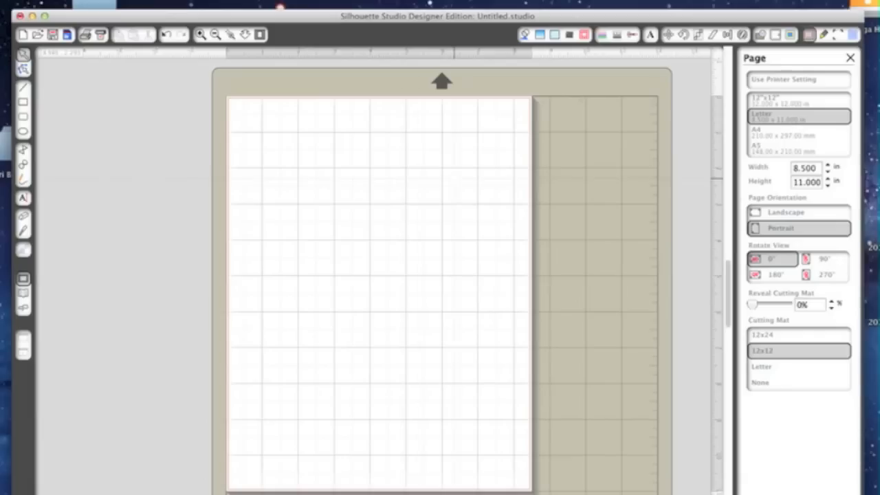
click(838, 34)
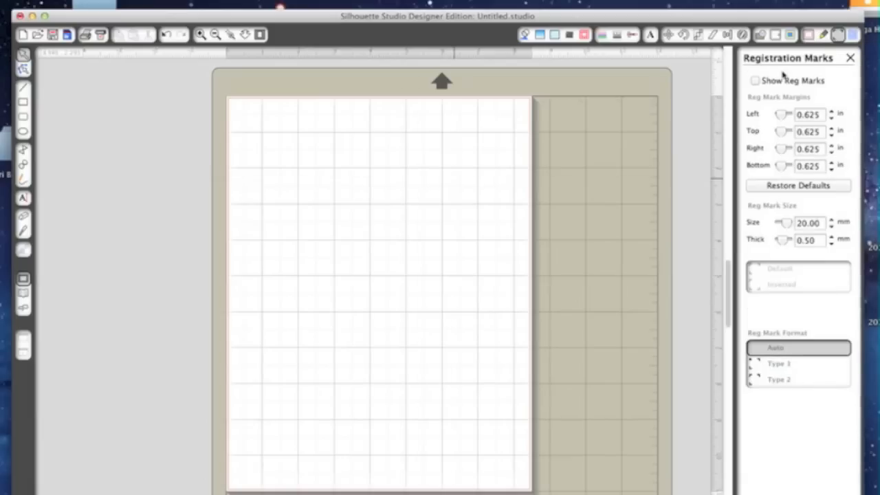
click(755, 81)
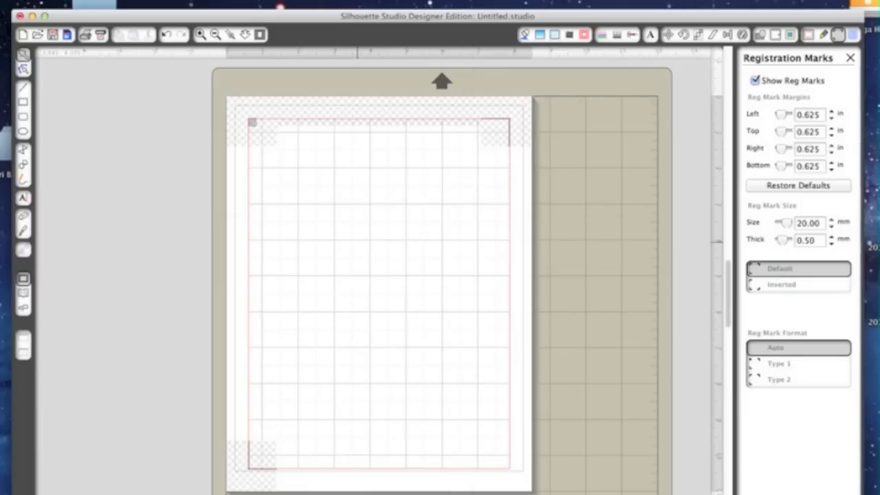
Step: Insert the echo park tab design from the library's Recent Downloads onto the page
click(24, 309)
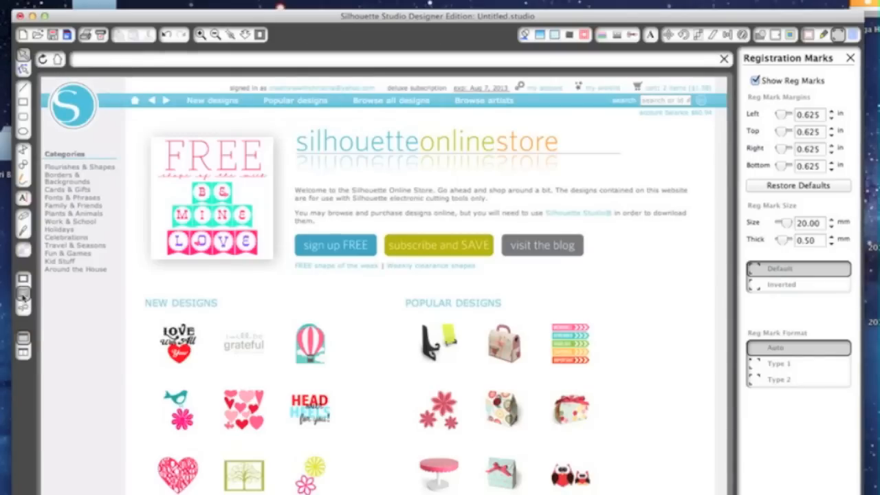
click(23, 295)
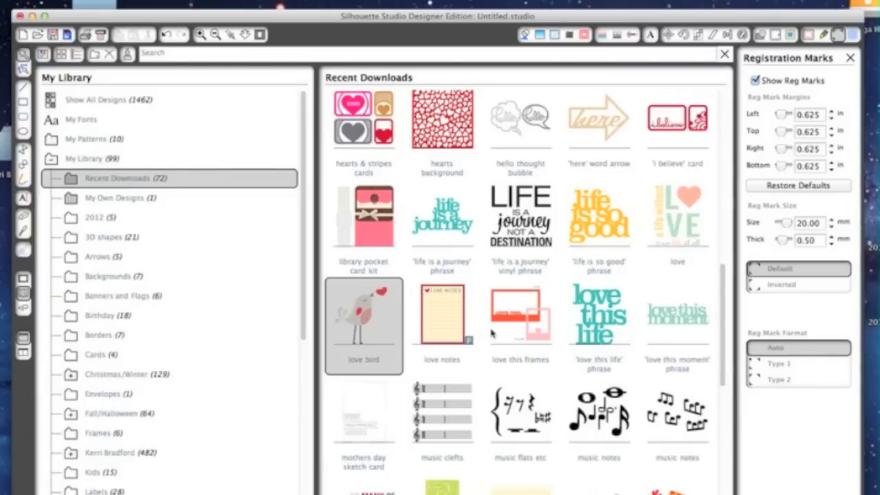
scroll(598, 344, up, 5)
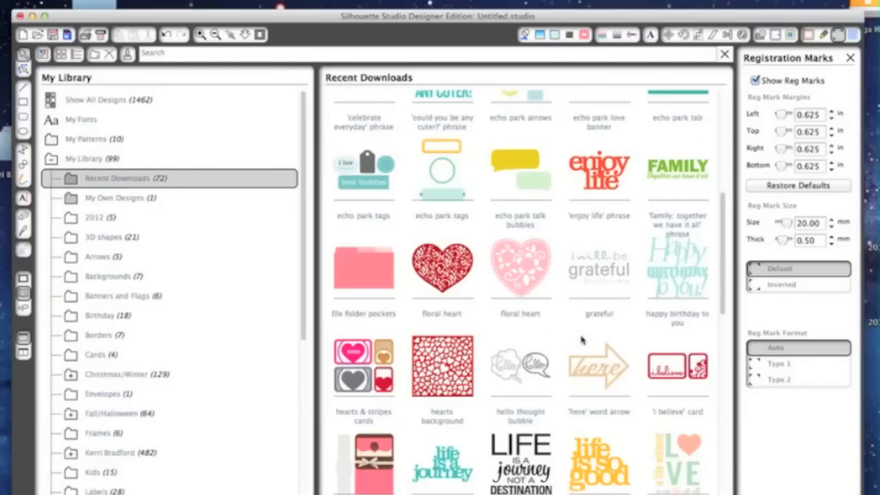
scroll(581, 339, up, 2)
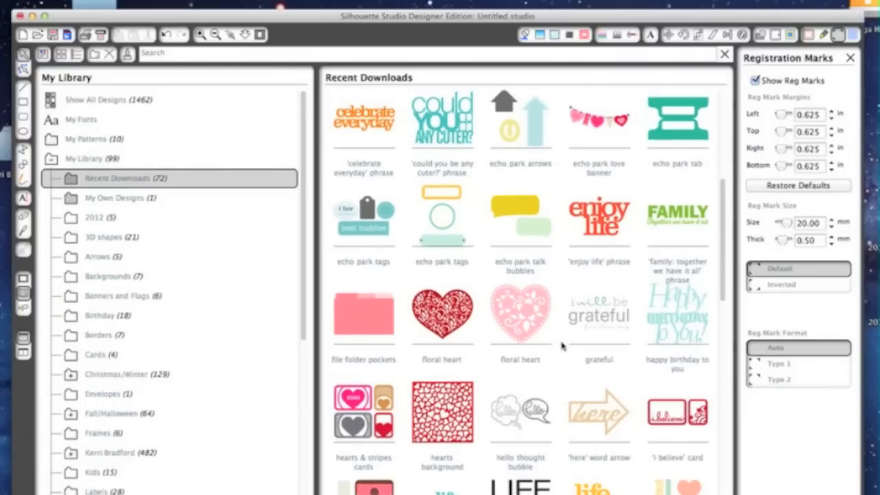
scroll(568, 339, up, 2)
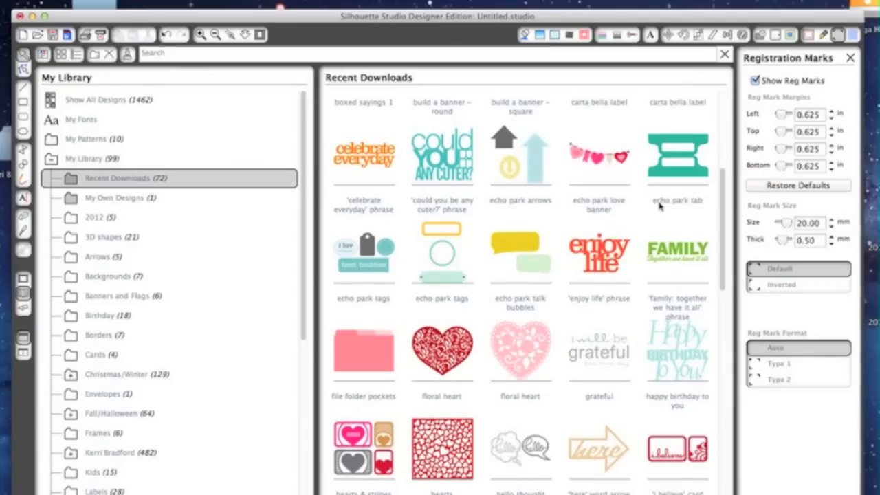
double_click(670, 157)
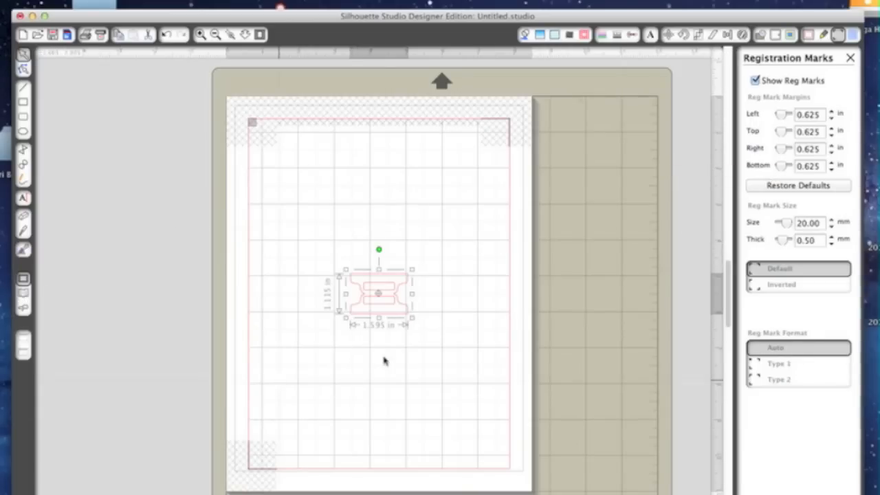
Step: Enlarge the tab shape to about 4.02 x 2.82 in and move it up and left, near the page's centre
drag(412, 318, 495, 377)
click(391, 323)
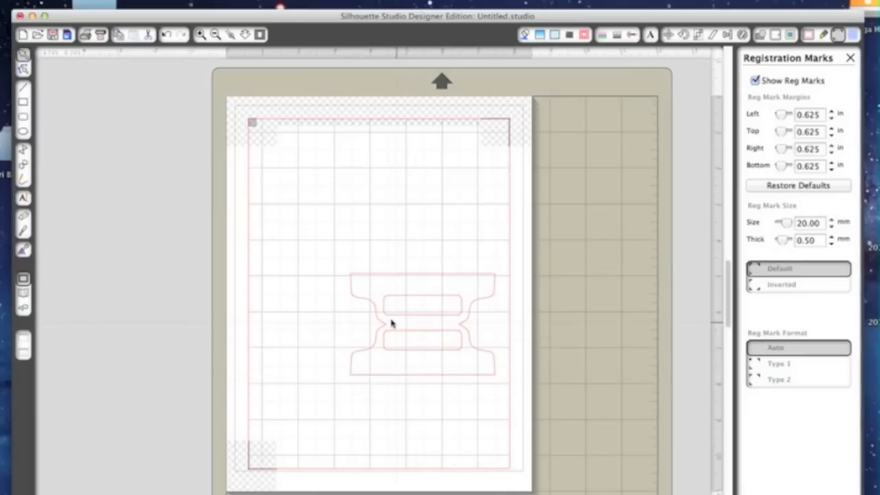
click(378, 305)
drag(365, 279, 323, 225)
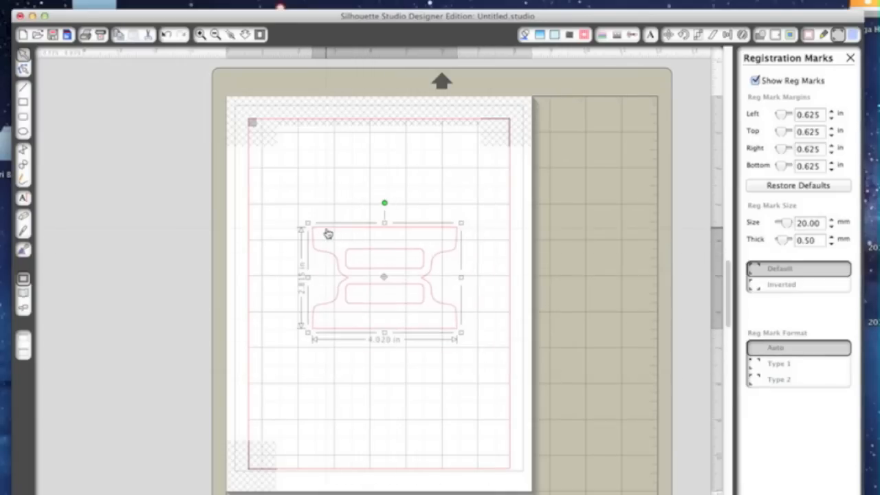
click(375, 399)
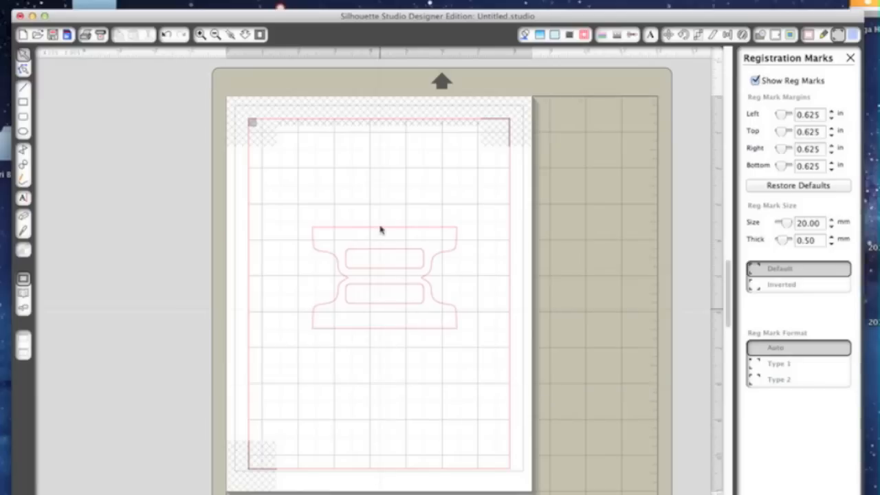
Step: Try solid fill colours on the tab shape: green, pale aqua and medium blue
click(381, 230)
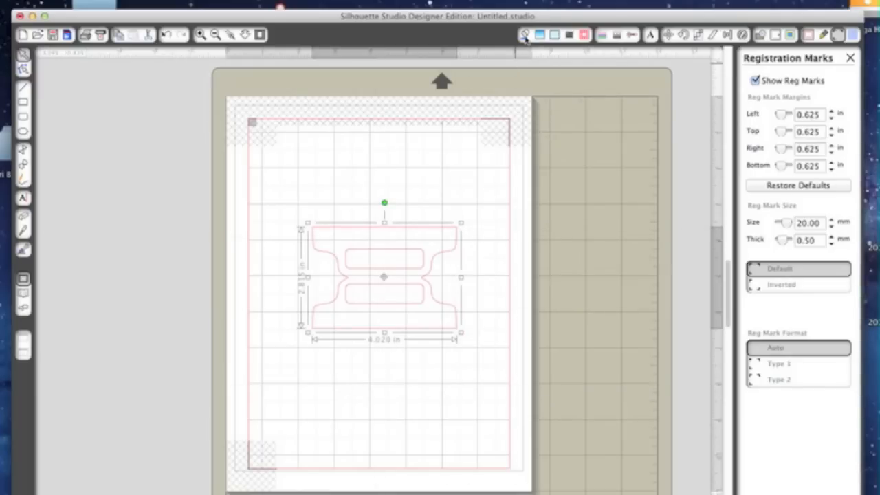
click(525, 34)
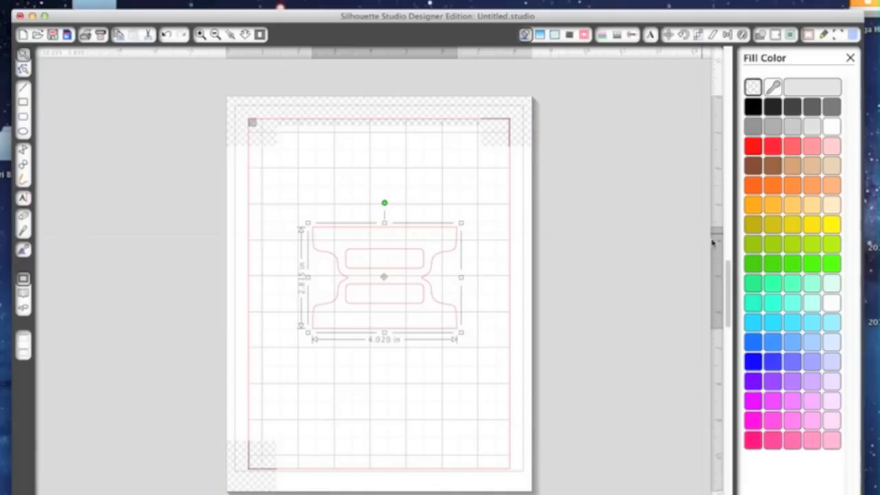
click(796, 268)
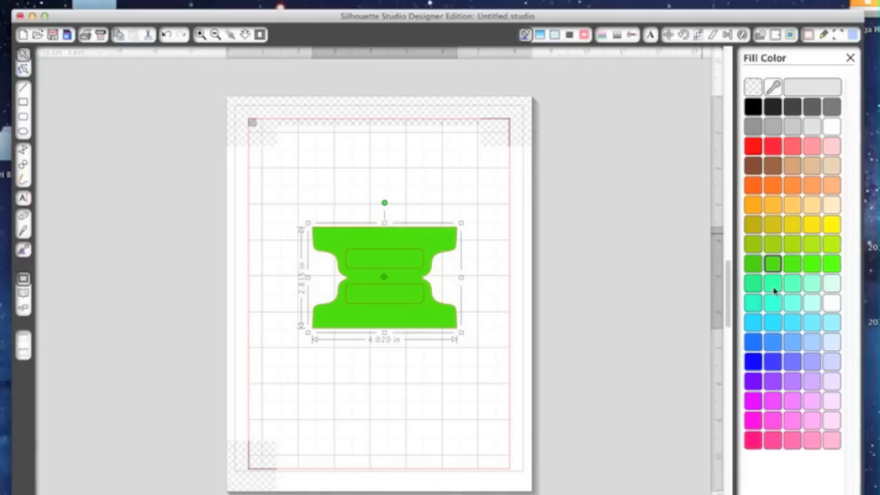
click(772, 300)
click(812, 302)
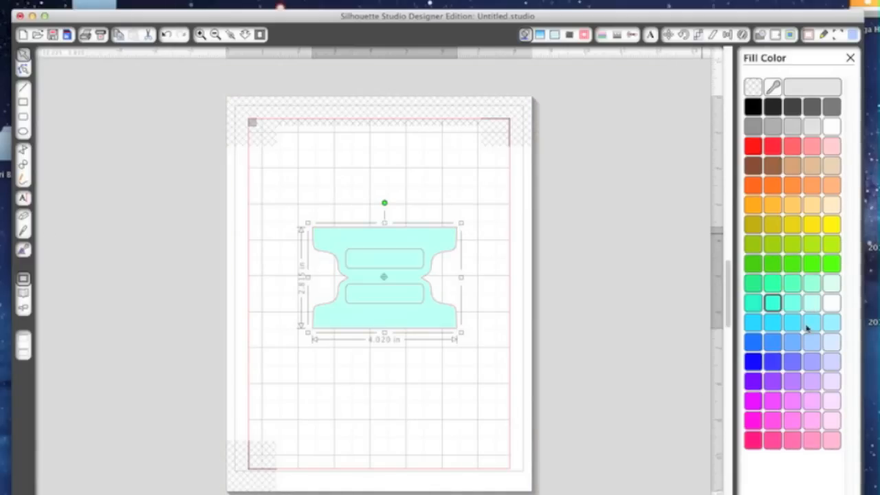
click(793, 359)
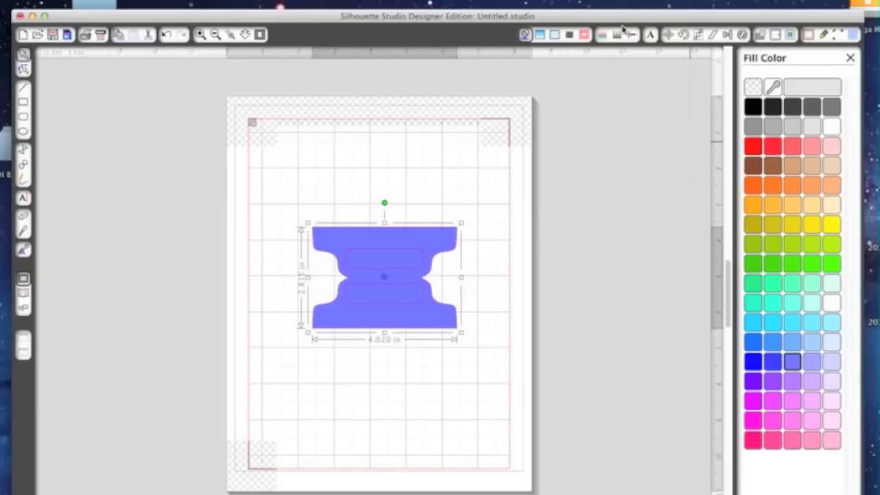
Step: Try gradient fills on the tab shape, first the muted blue one and finally the light green one
click(540, 35)
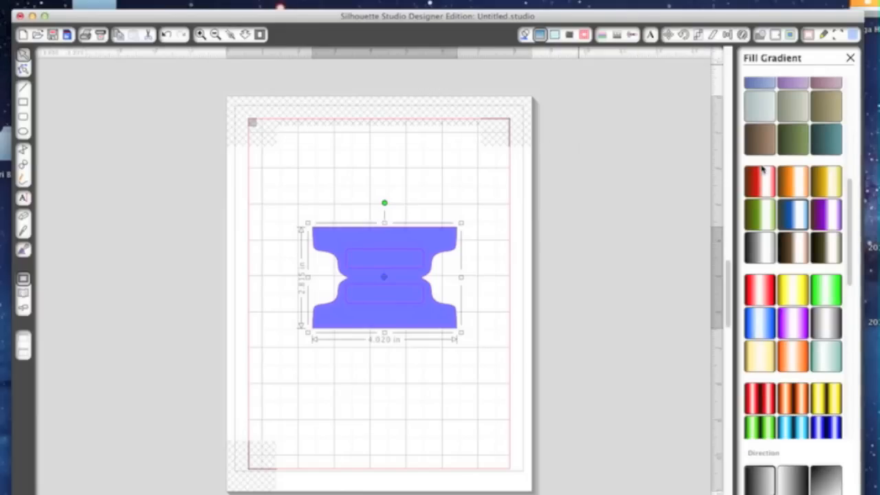
scroll(789, 164, up, 1)
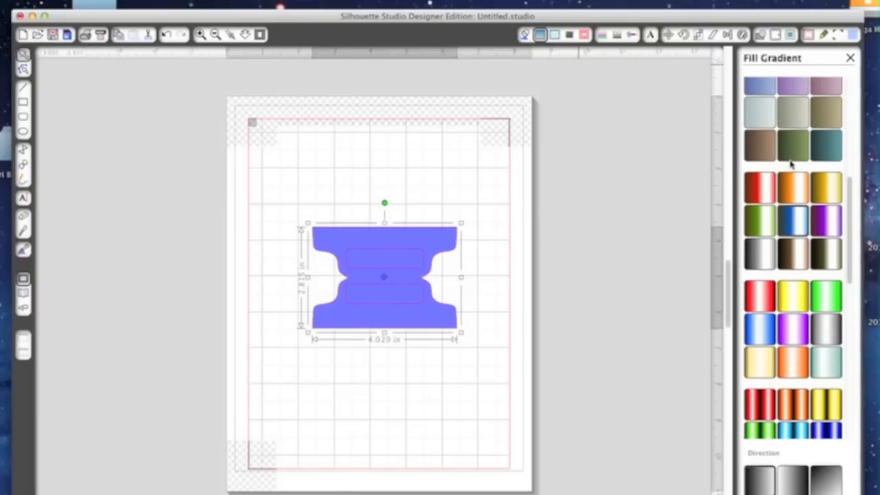
scroll(790, 165, up, 4)
click(758, 115)
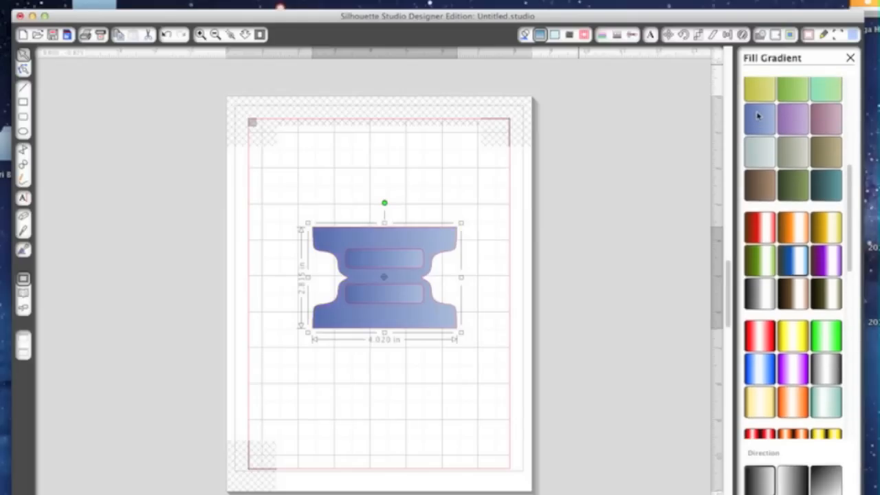
click(793, 88)
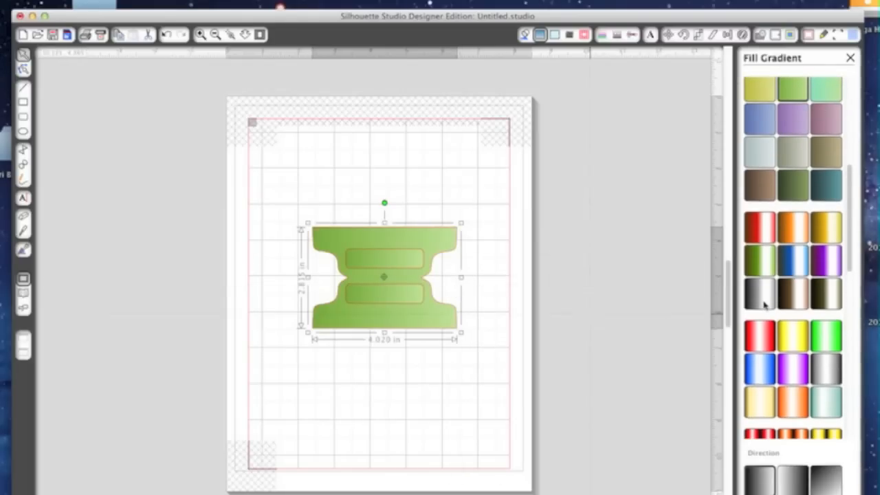
scroll(763, 289, up, 3)
scroll(653, 158, up, 2)
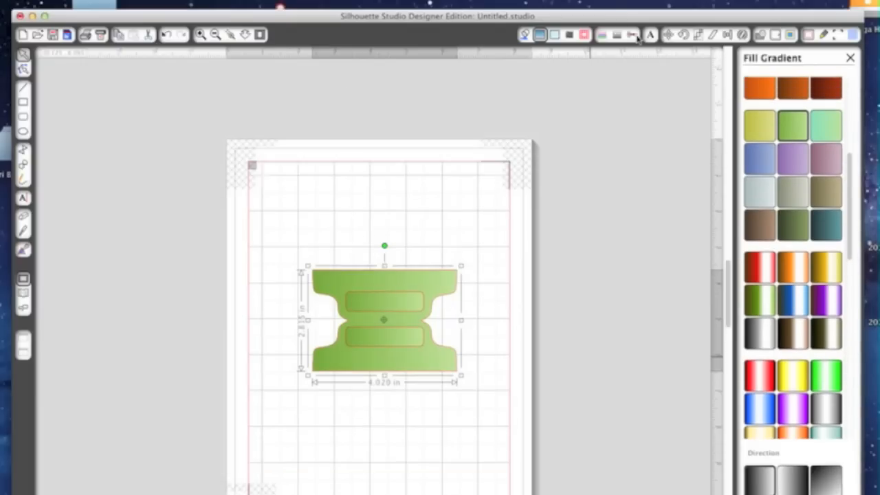
Step: Try a beige crosshatch pattern fill on the tab shape, and replace it with the light grey wood-grain pattern
click(555, 35)
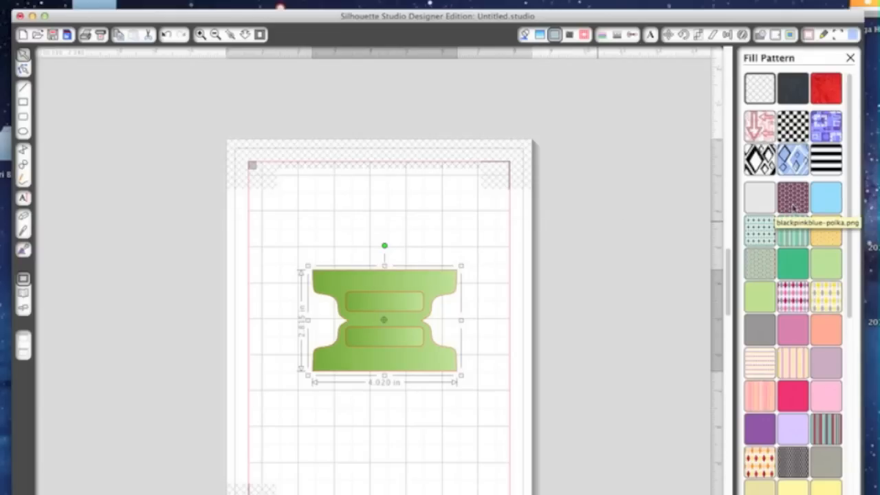
scroll(796, 236, down, 2)
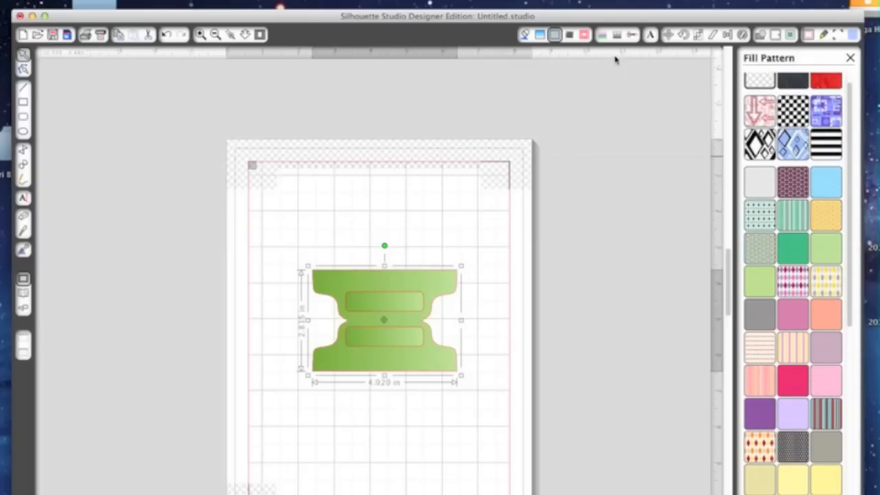
scroll(806, 237, down, 3)
scroll(806, 237, down, 12)
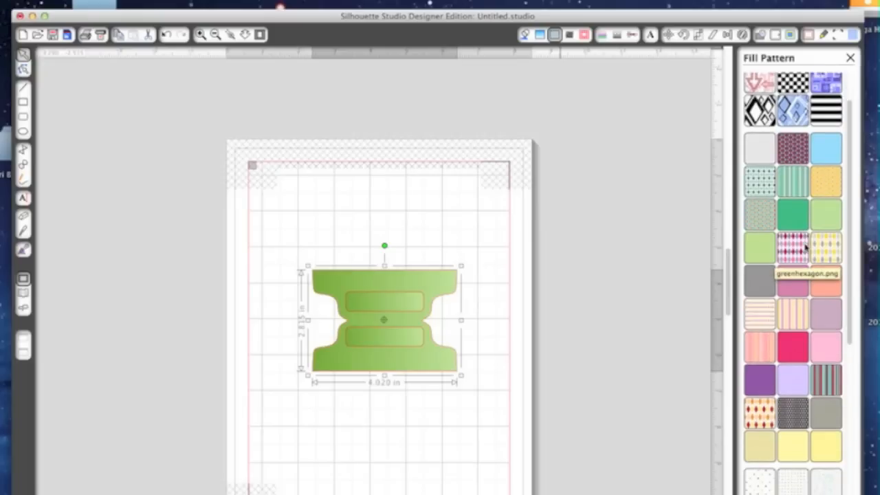
scroll(826, 402, down, 2)
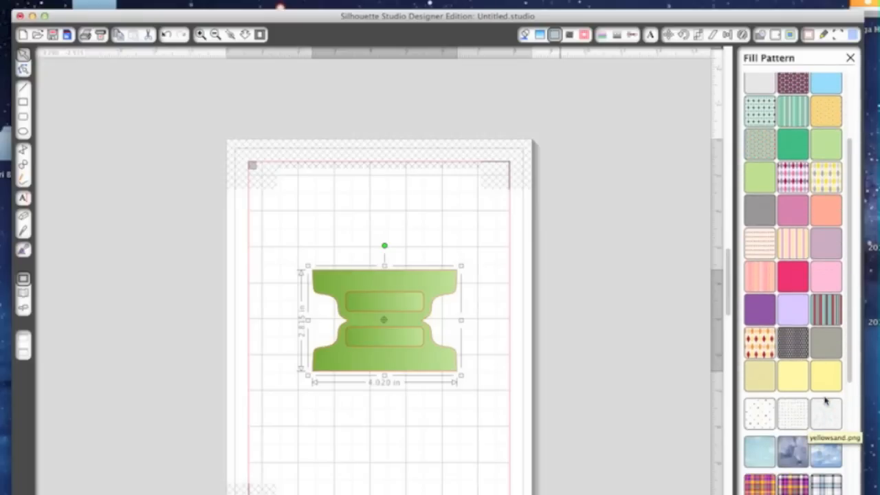
scroll(825, 401, down, 6)
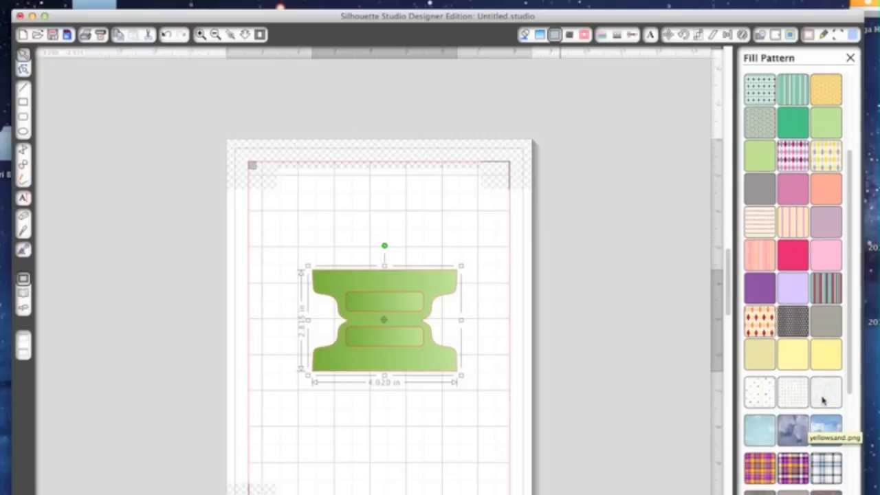
scroll(823, 402, down, 12)
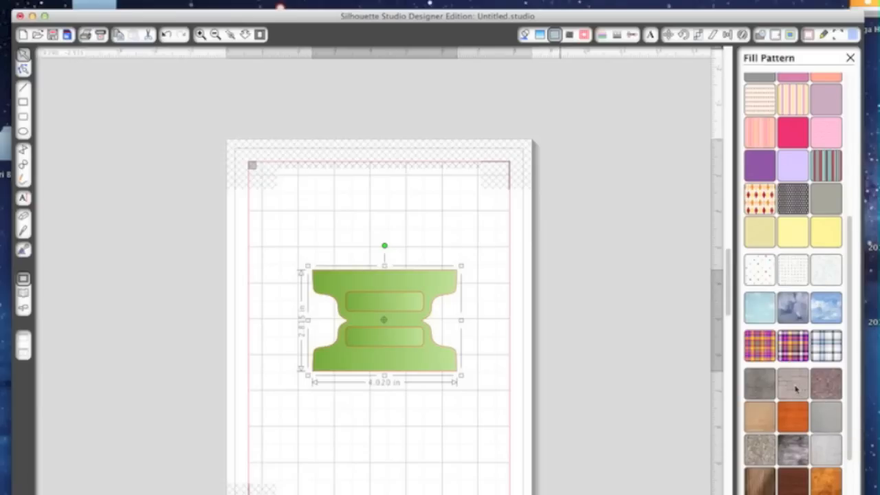
scroll(795, 390, down, 4)
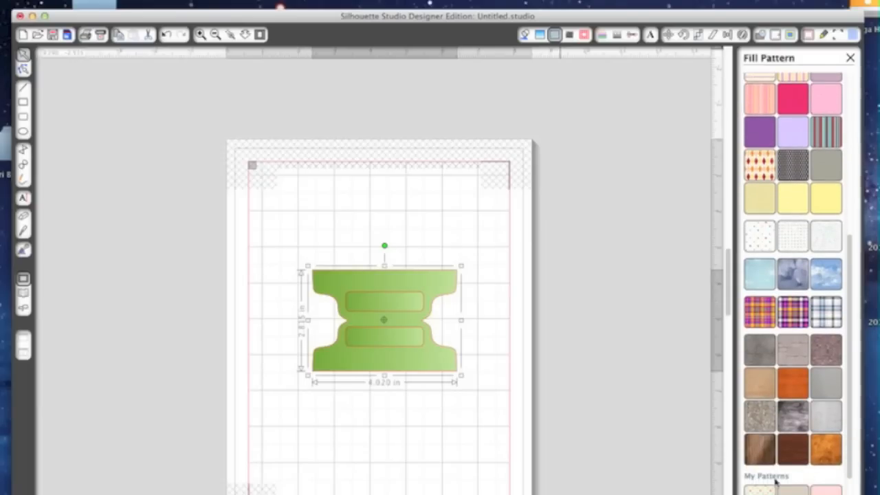
scroll(811, 485, down, 2)
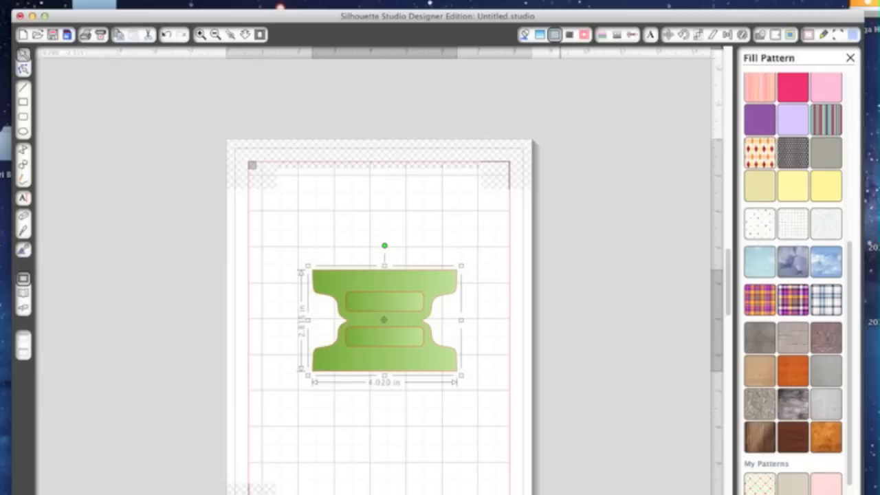
scroll(795, 282, down, 3)
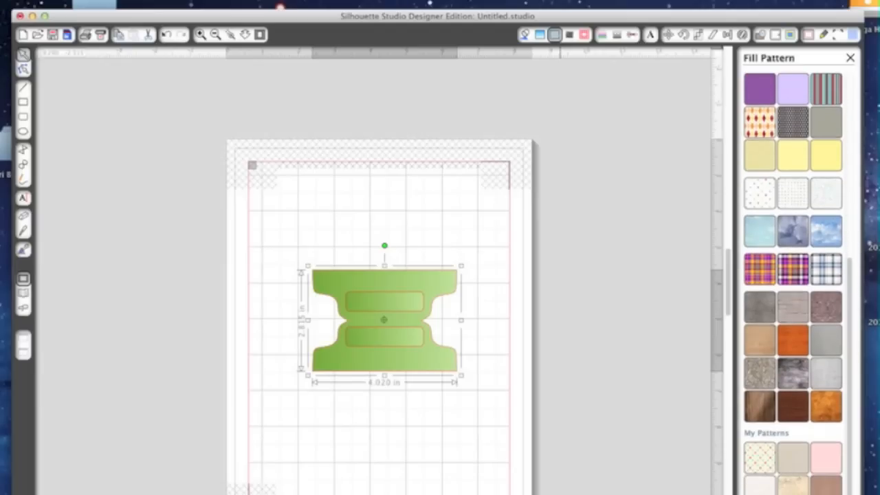
click(793, 458)
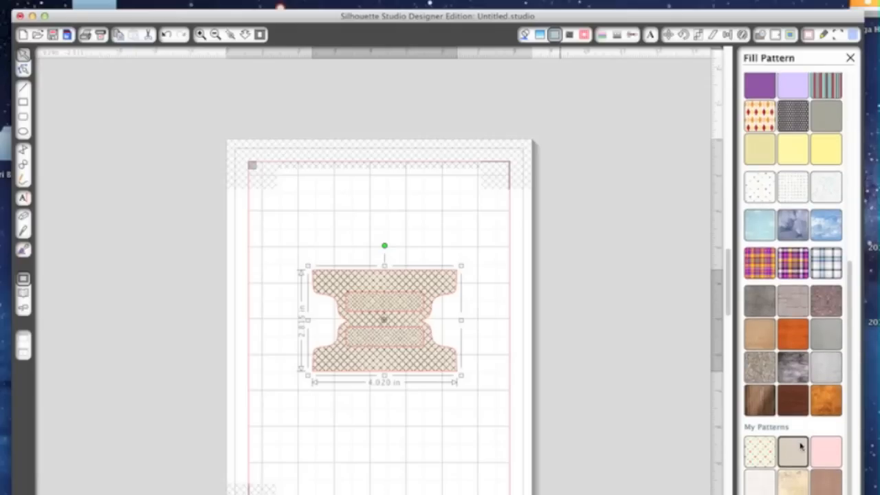
scroll(797, 442, down, 3)
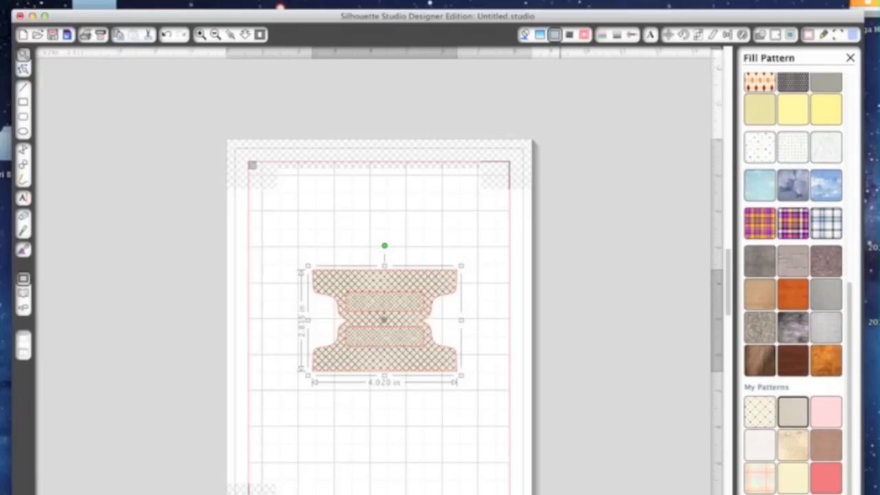
click(793, 412)
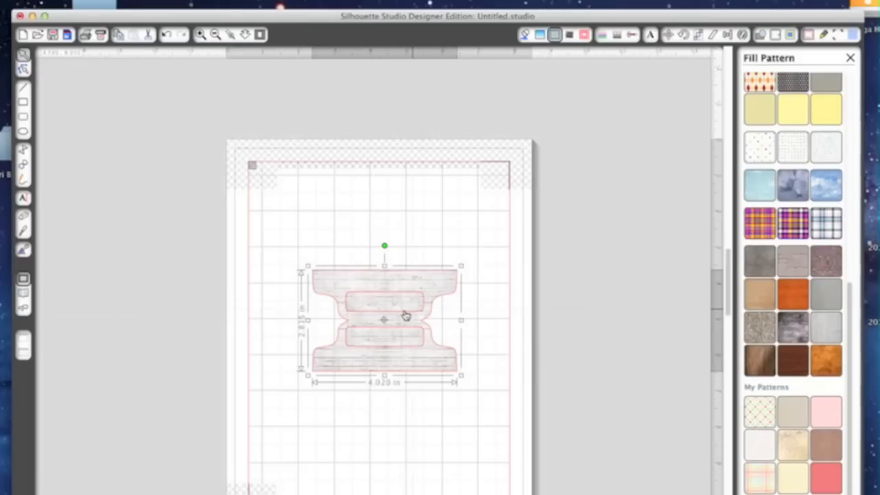
Step: Ungroup the tab shape into its separate outline and slot pieces, and clear the selection
right_click(369, 320)
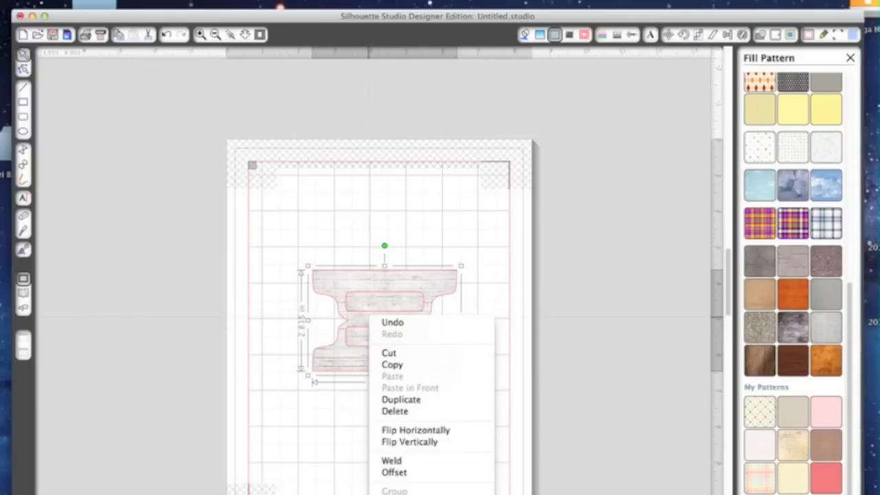
click(416, 494)
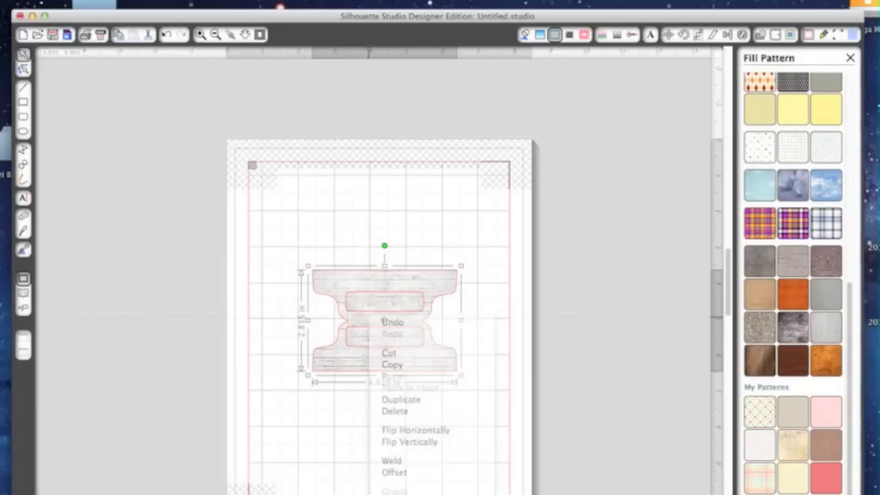
click(479, 209)
Step: Set the cut style of the tab's upper slot to No Cut, and open its line colour options
click(417, 299)
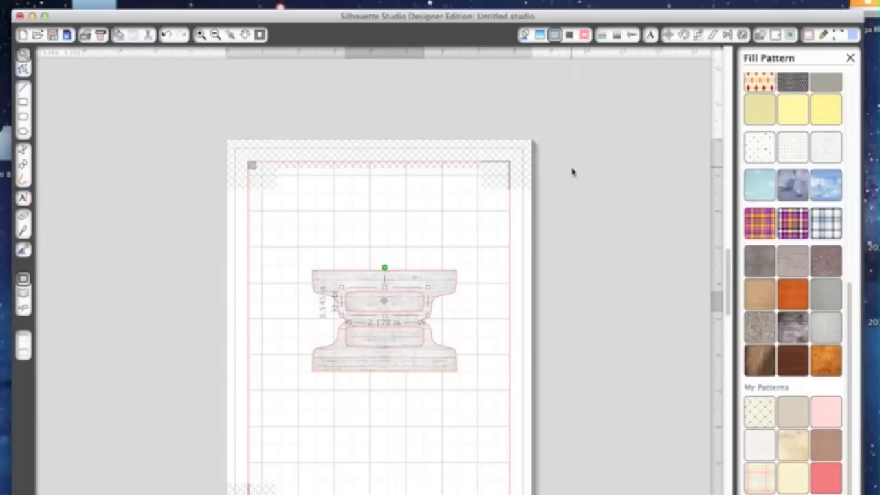
click(632, 36)
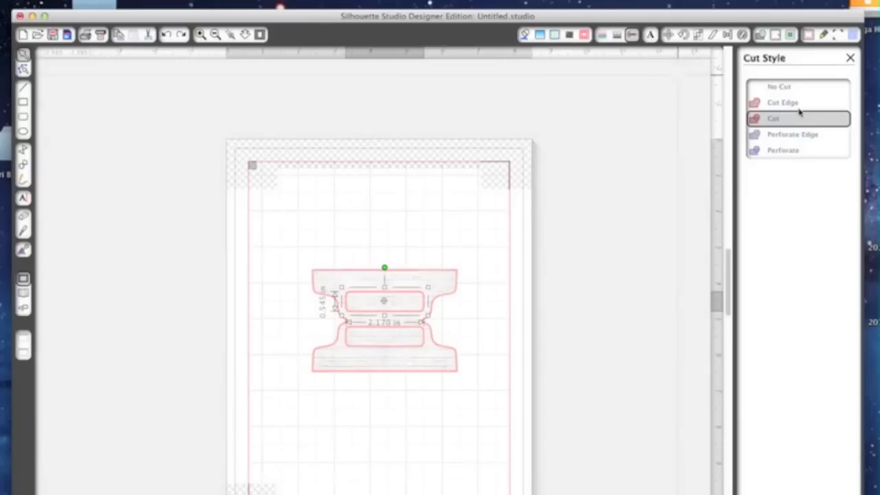
click(781, 87)
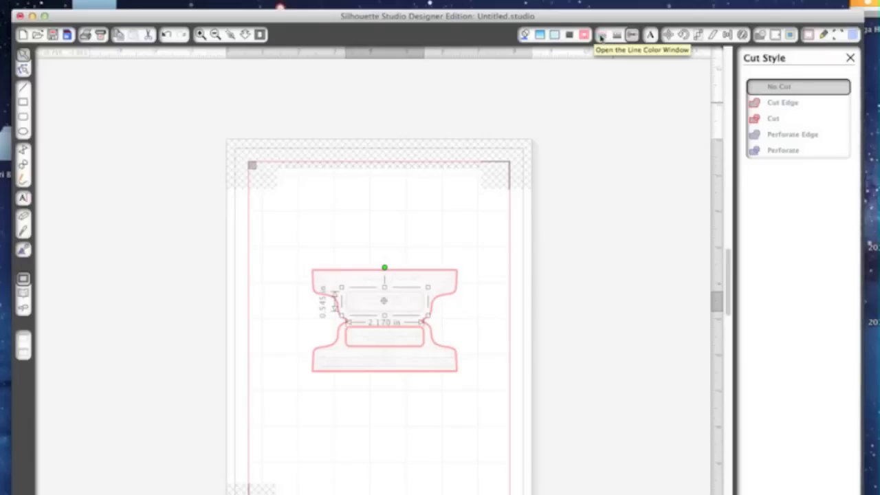
click(602, 35)
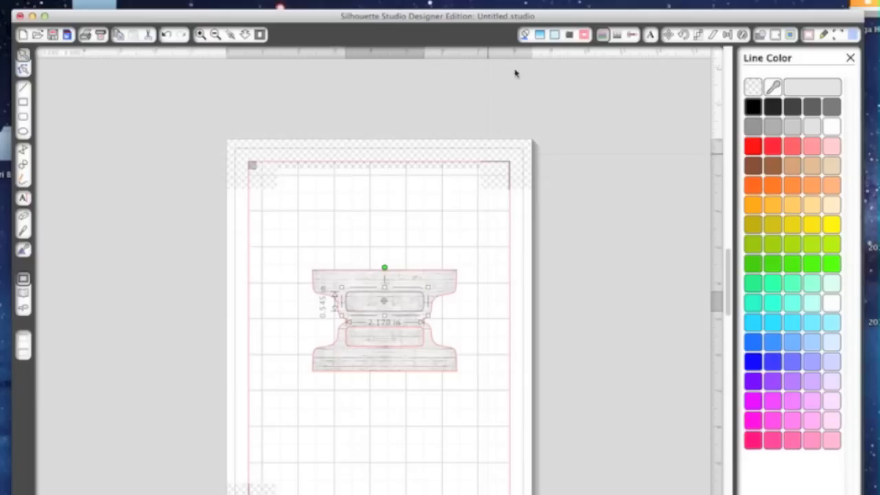
Step: Try white and pale orange fills on the tab's upper slot, and settle on solid white
click(524, 36)
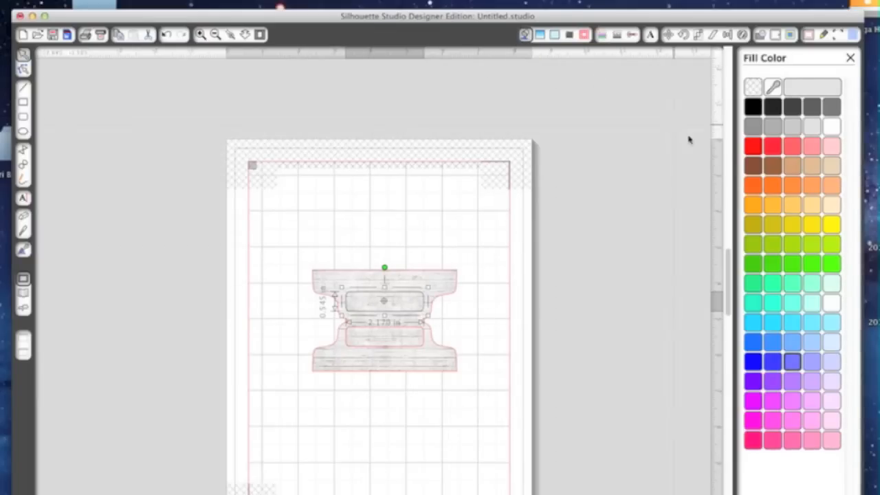
click(832, 126)
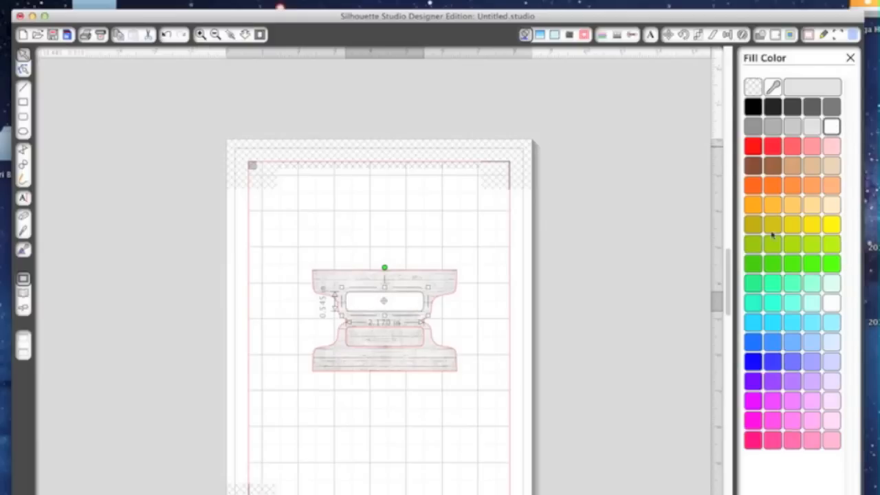
click(832, 205)
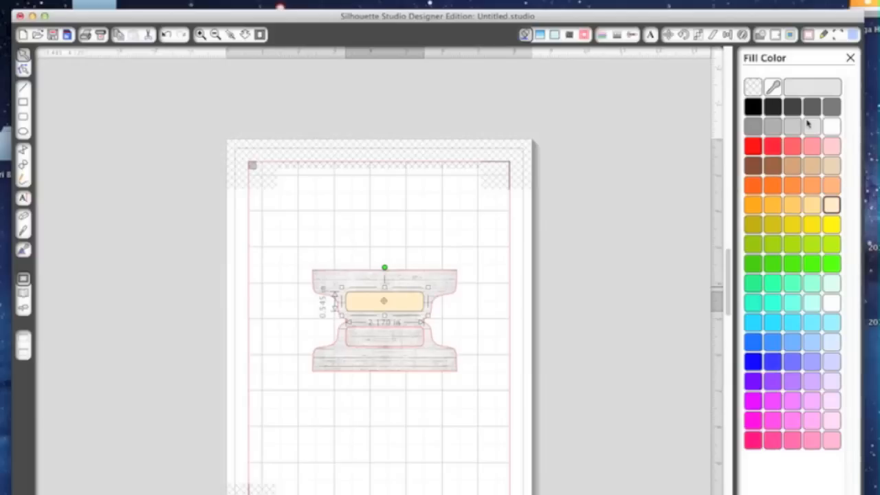
click(810, 125)
click(832, 126)
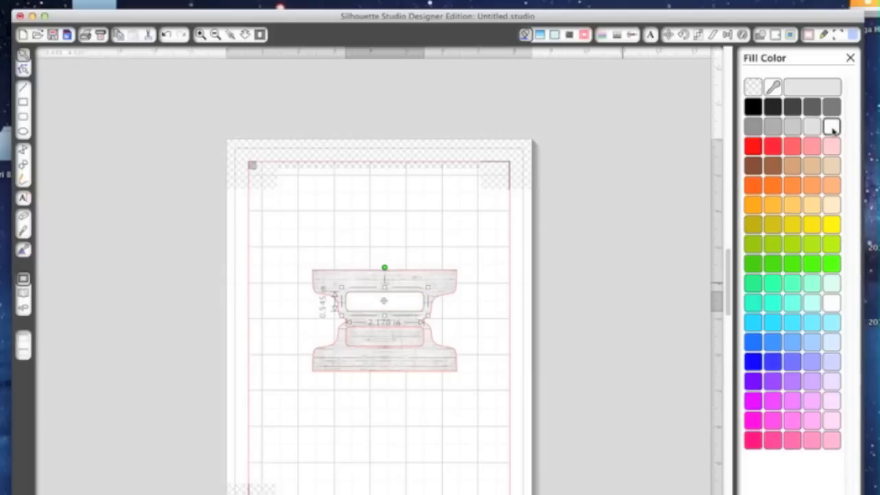
Step: Set the tab's lower slot to No Cut and fill it with solid white
click(382, 350)
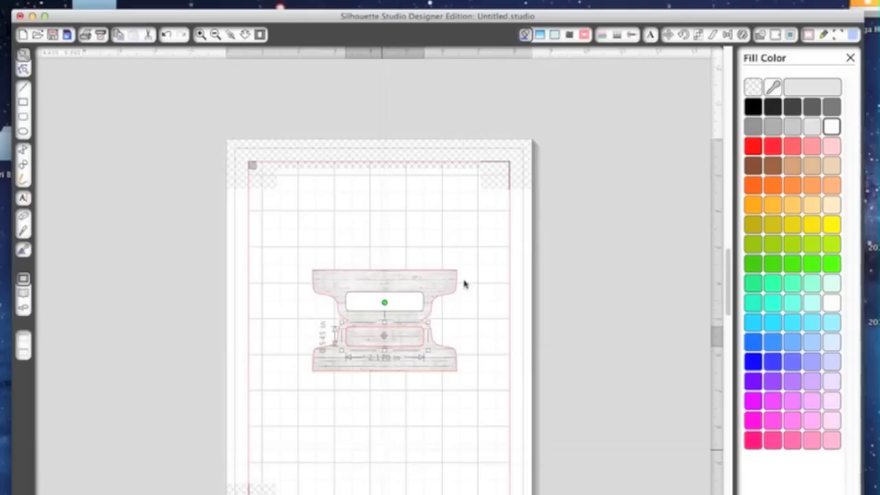
click(632, 36)
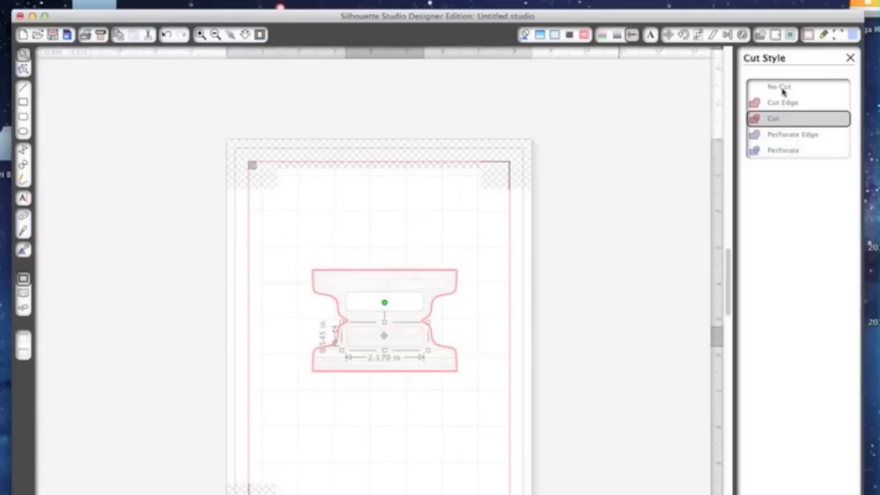
click(782, 88)
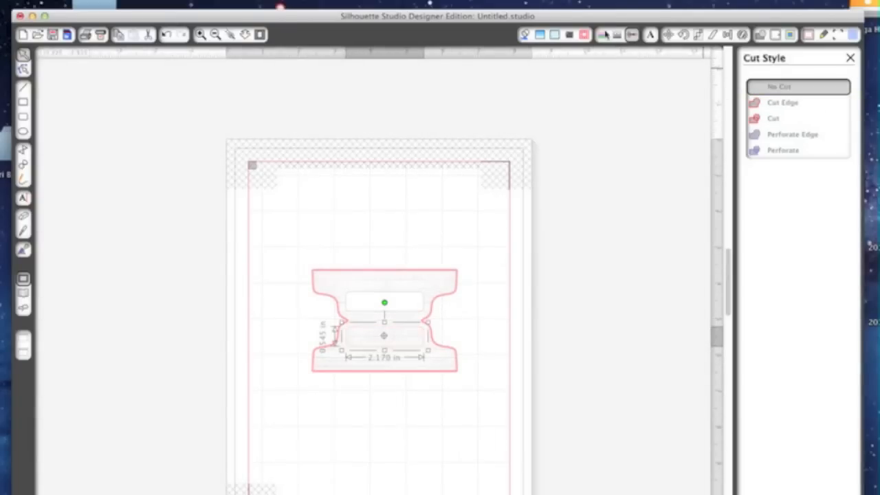
click(601, 35)
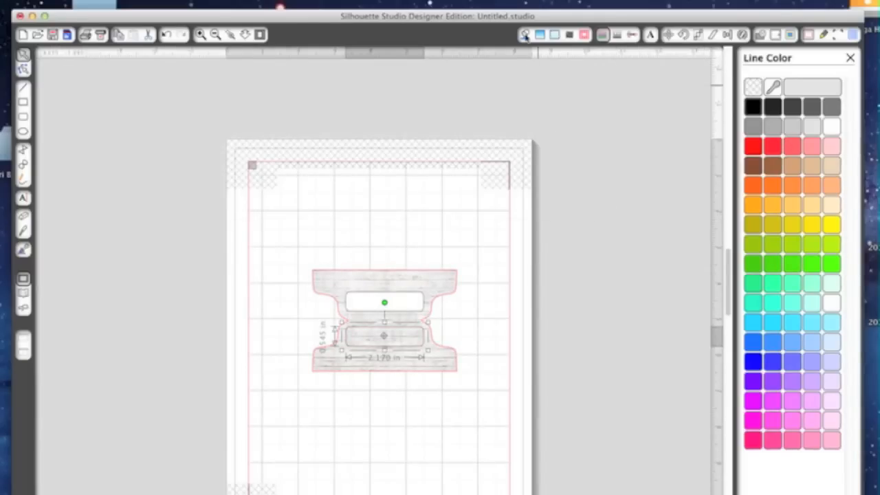
click(525, 36)
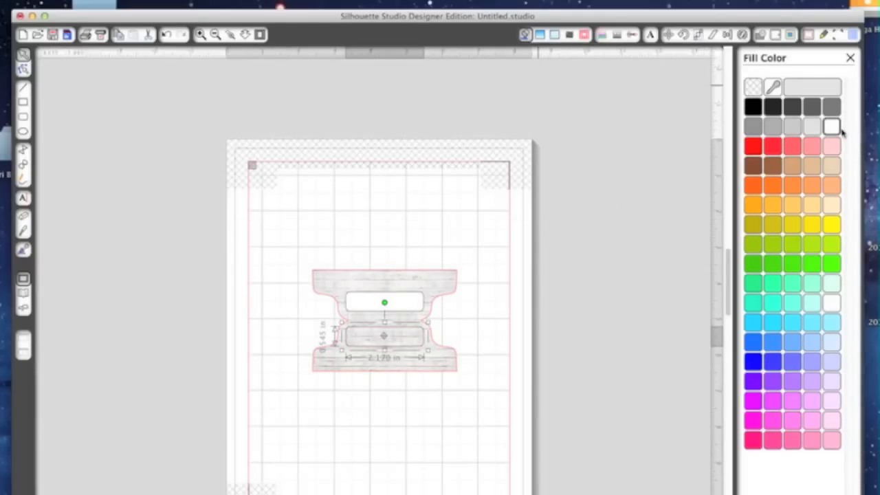
click(830, 128)
click(392, 449)
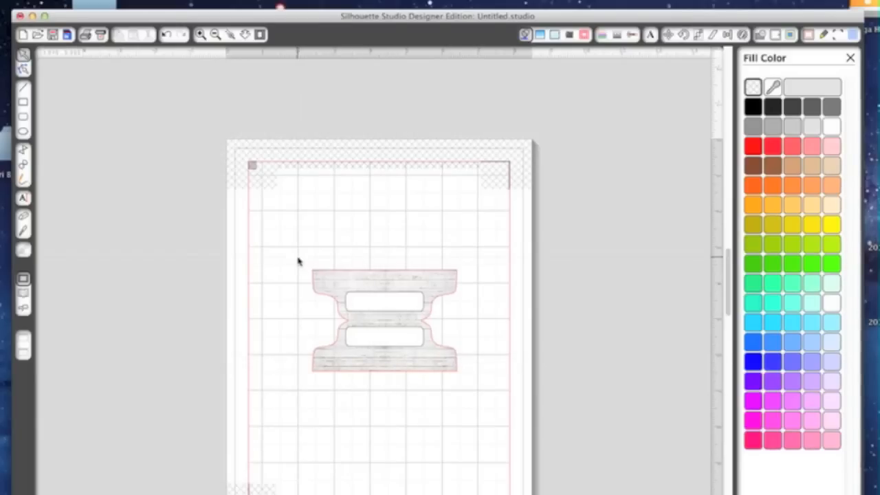
Step: Select the tab outline with both white slots and group them into one object
click(358, 310)
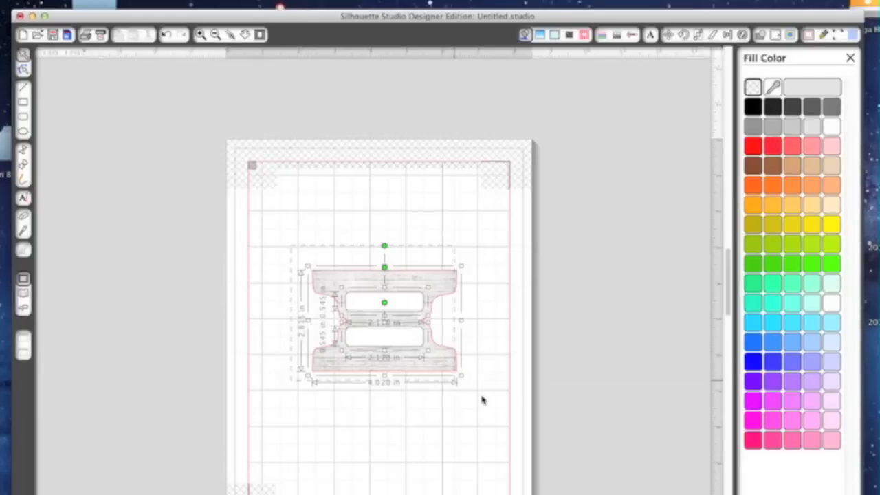
right_click(386, 332)
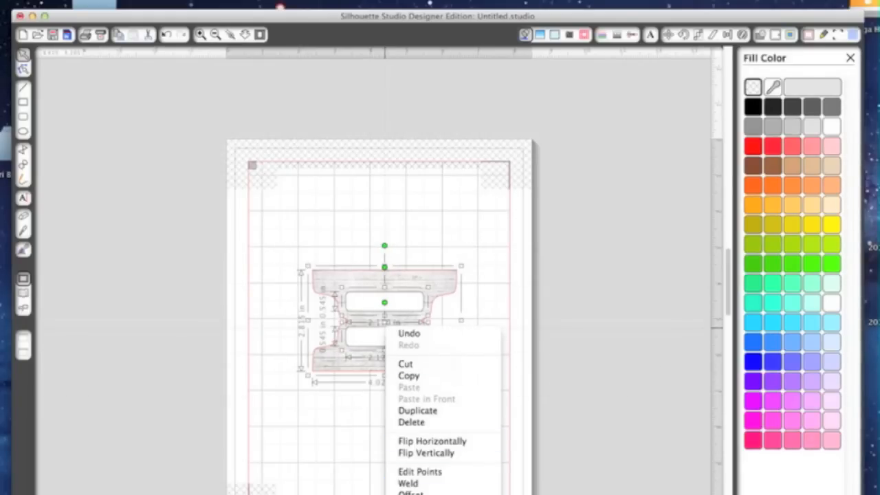
click(380, 323)
Step: Move the grouped tab to the page's upper-left area and shrink it proportionally to about 2.61 in wide
drag(365, 289, 320, 261)
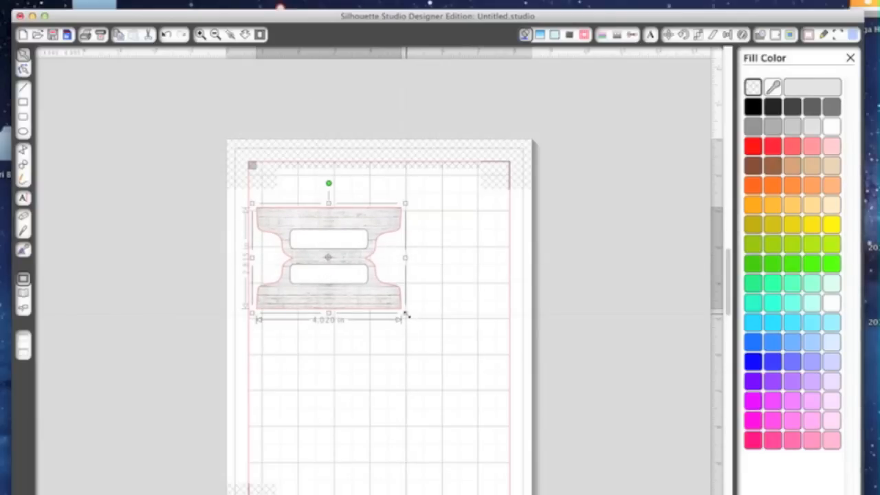
drag(405, 314, 354, 278)
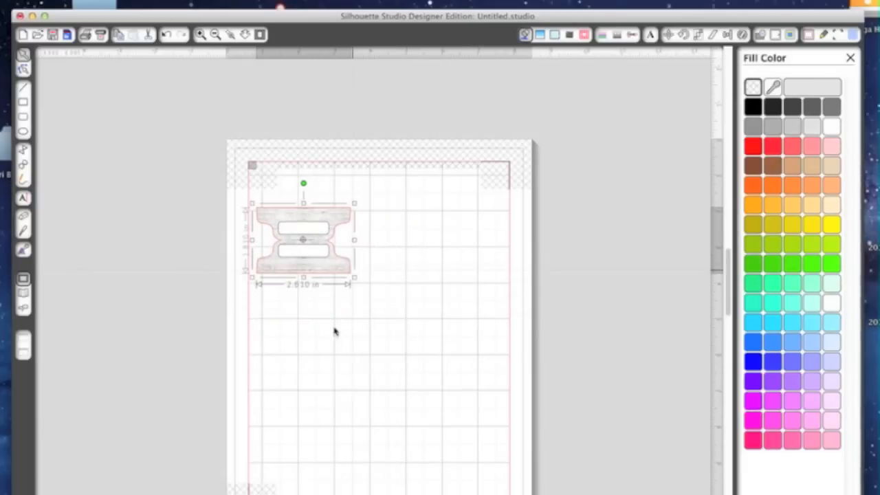
click(300, 360)
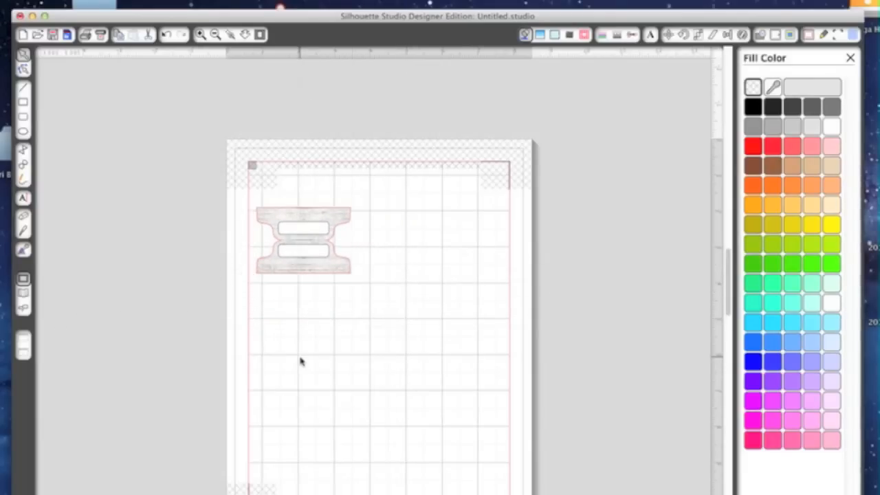
Step: Insert the love bird design from the library's Recent Downloads and move it down the page, so the bird pieces clear the tab
click(26, 296)
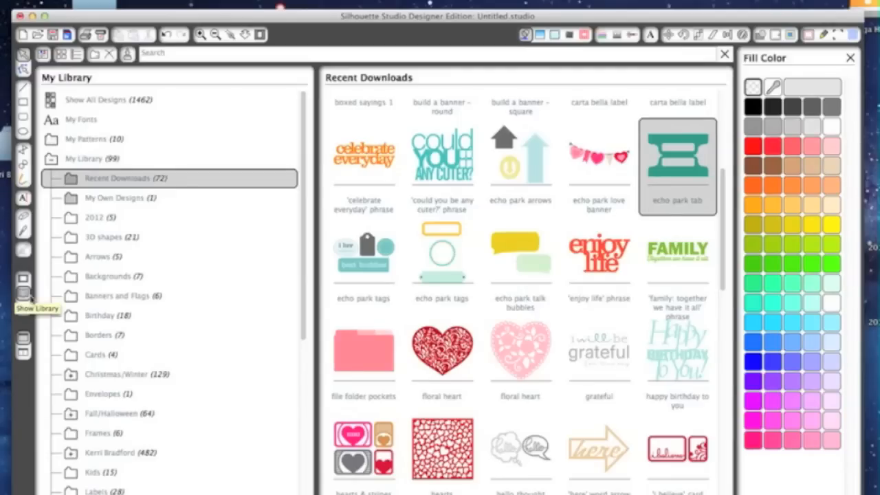
scroll(519, 335, down, 5)
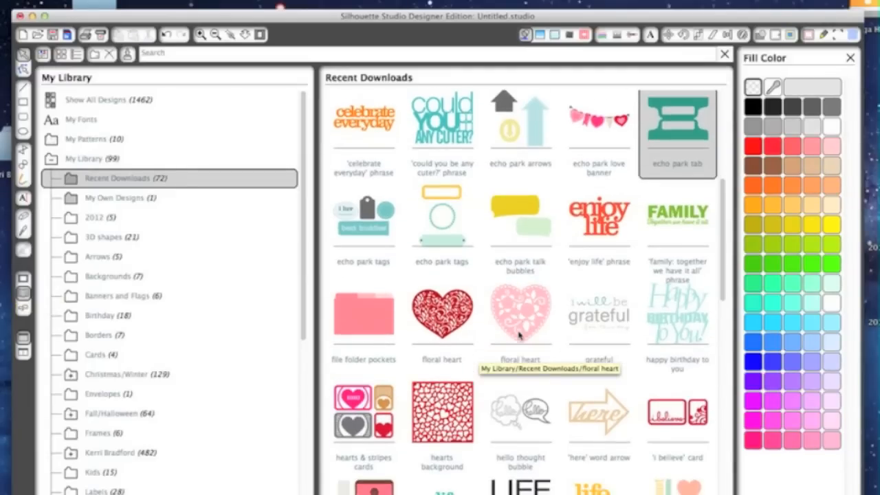
scroll(519, 335, down, 3)
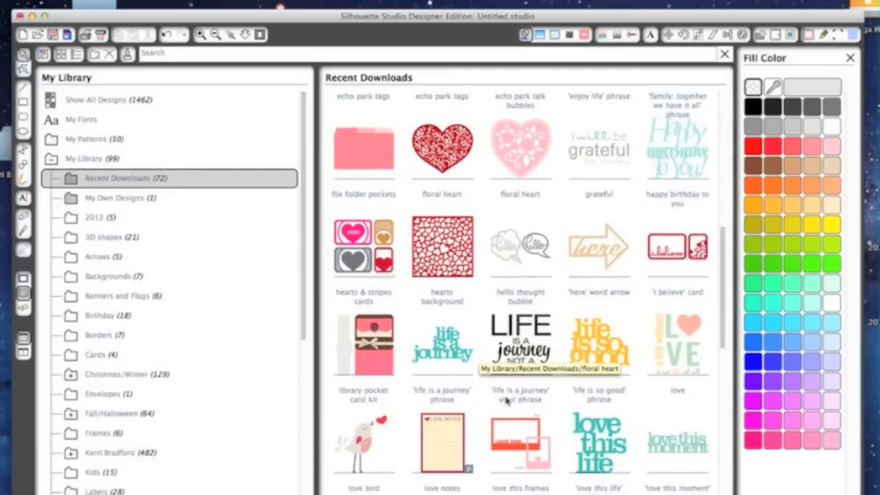
double_click(365, 441)
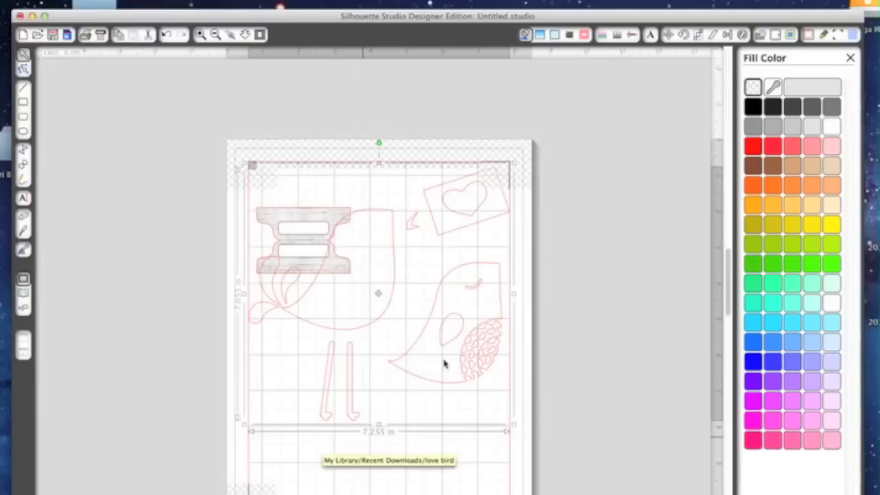
drag(357, 333, 355, 396)
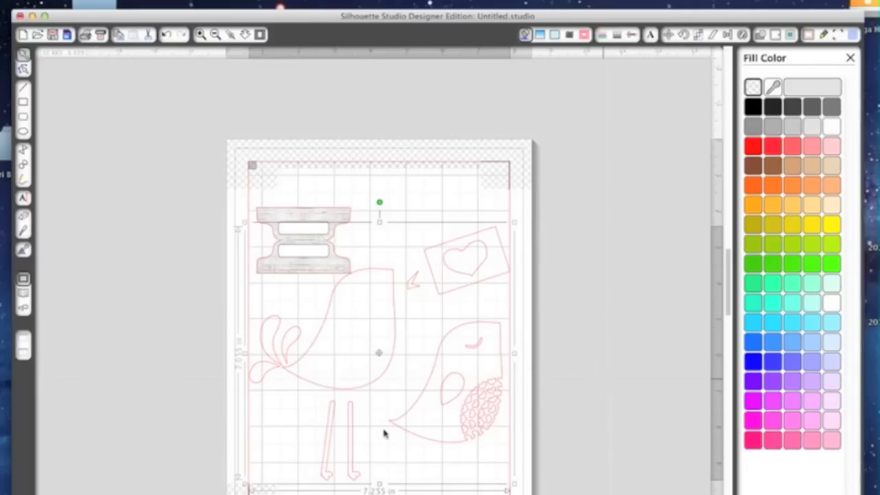
drag(361, 392, 361, 398)
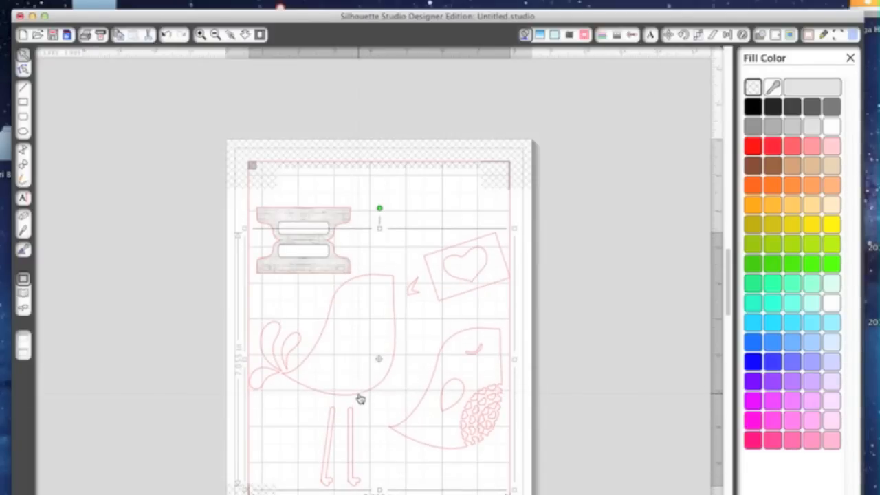
Step: Ungroup the love bird design into its separate pieces, and clear the selection
right_click(360, 402)
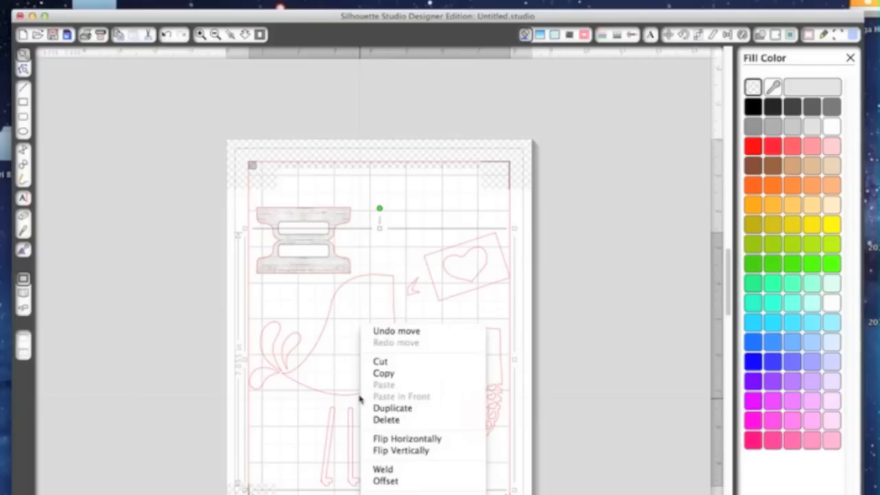
click(388, 494)
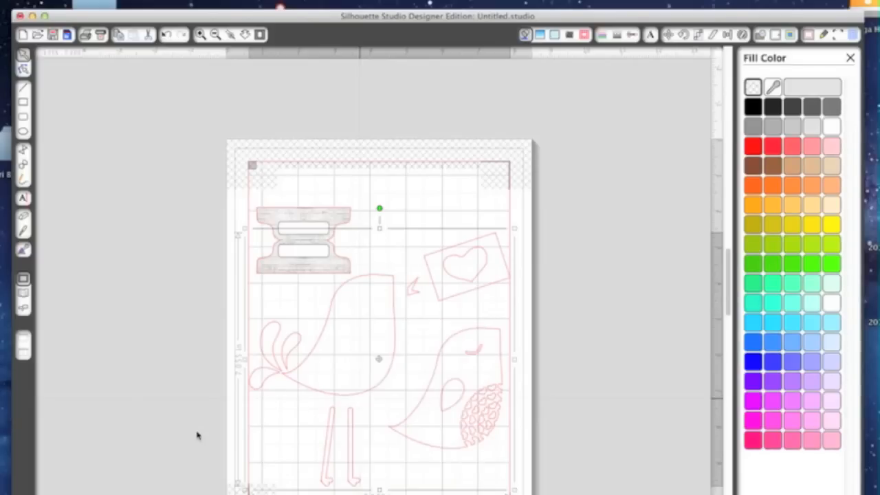
click(419, 197)
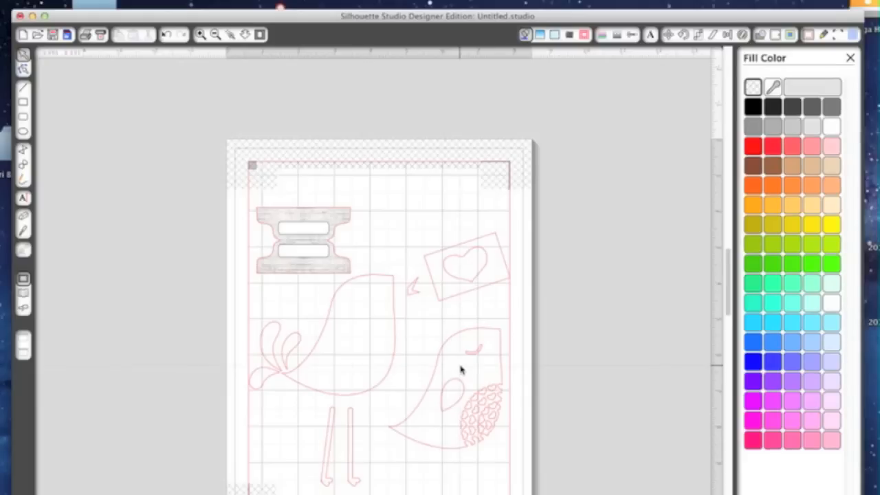
Step: Fill the plain bird body with the deep pink triangle-line pattern
click(378, 277)
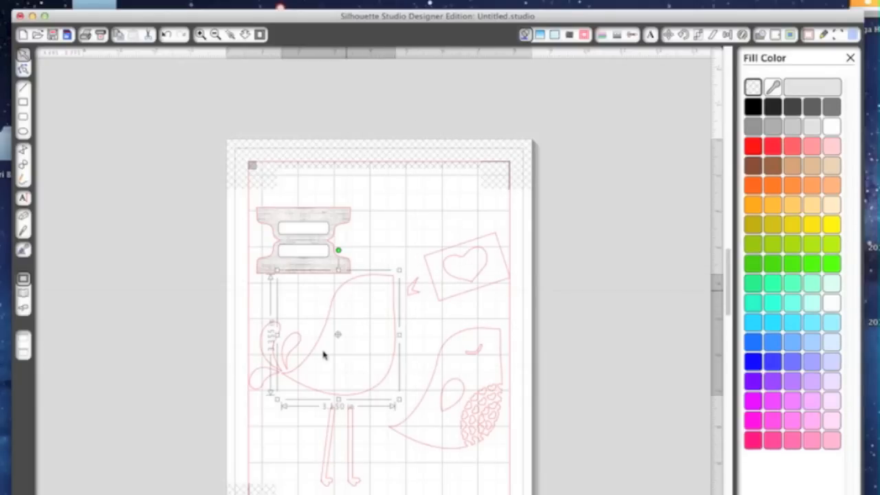
click(554, 35)
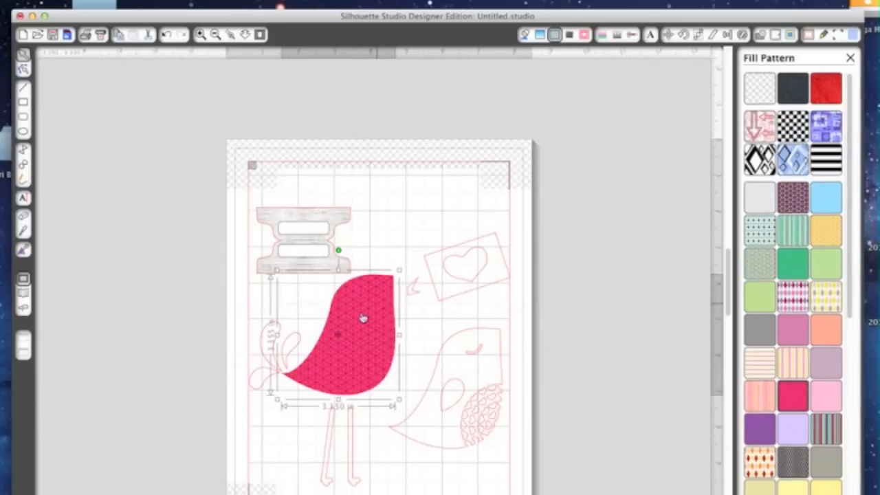
Step: Try the tan pattern from My Patterns on the detailed bird body, and replace it with the off-white textured pattern
click(421, 447)
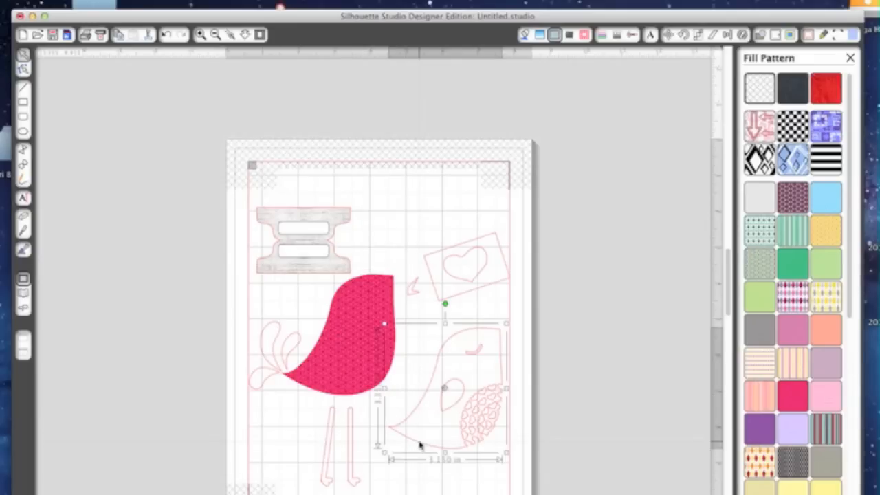
scroll(818, 424, down, 3)
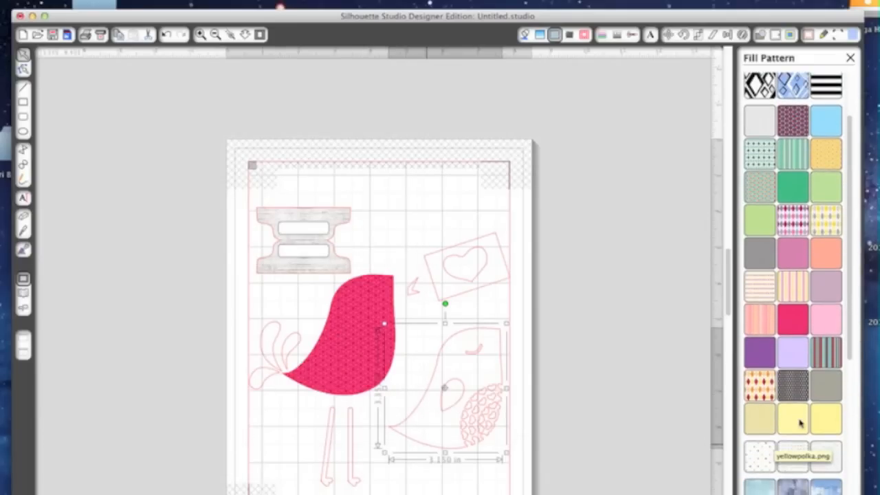
scroll(799, 423, down, 2)
scroll(799, 422, down, 3)
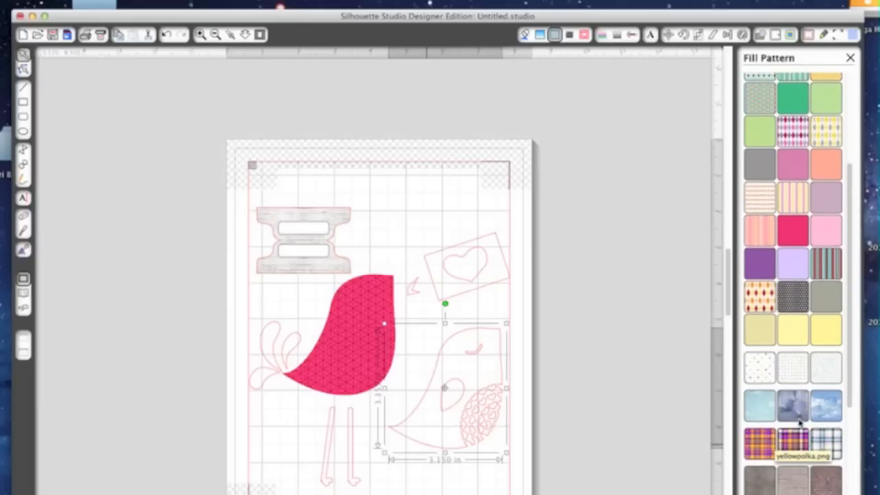
scroll(799, 423, down, 3)
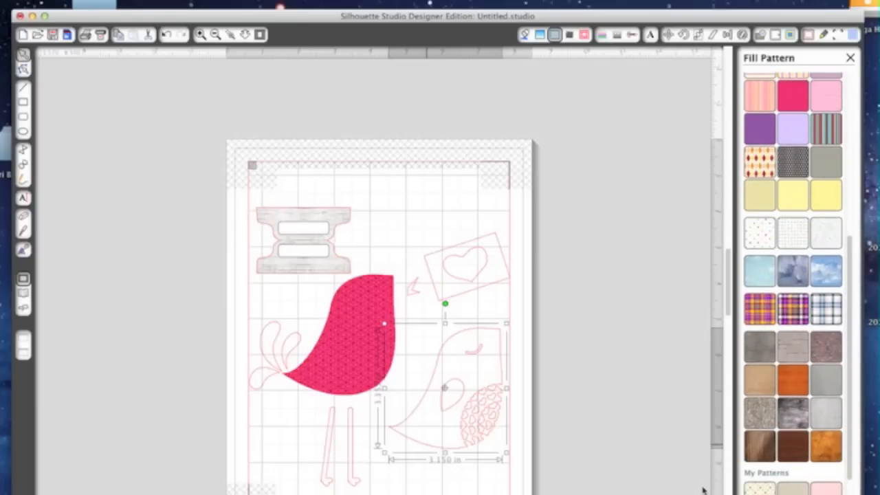
click(793, 487)
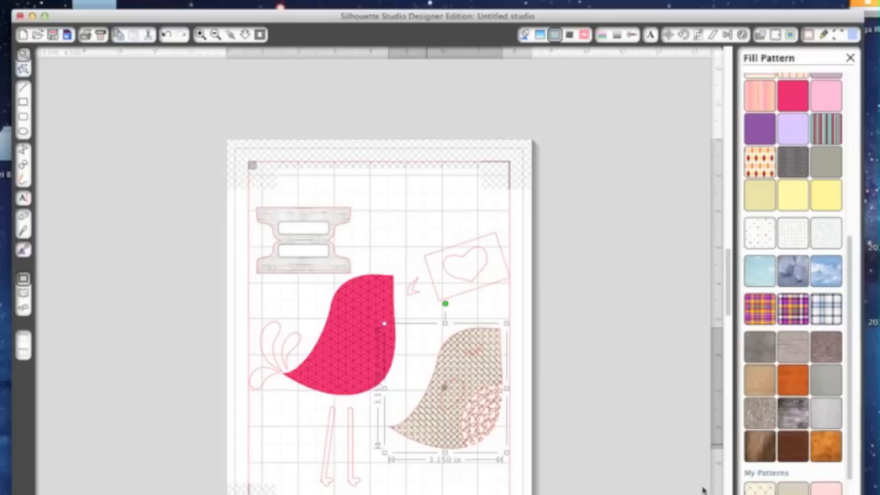
scroll(814, 450, down, 1)
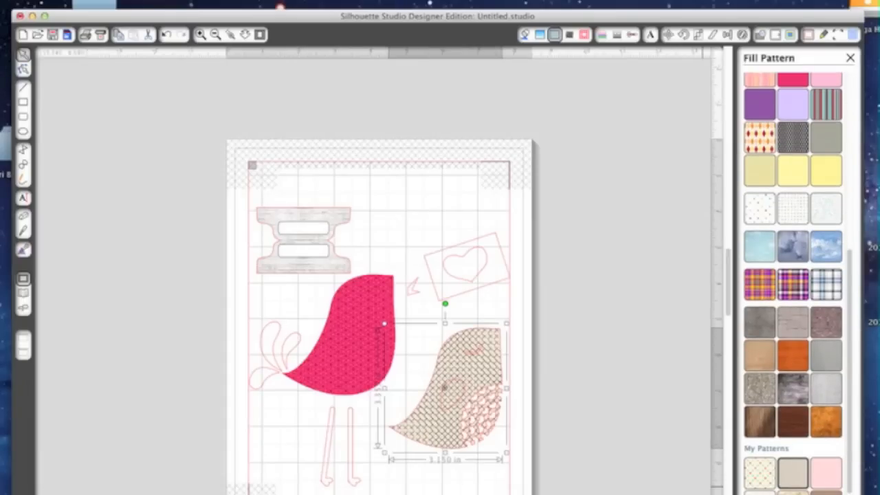
key(super+z)
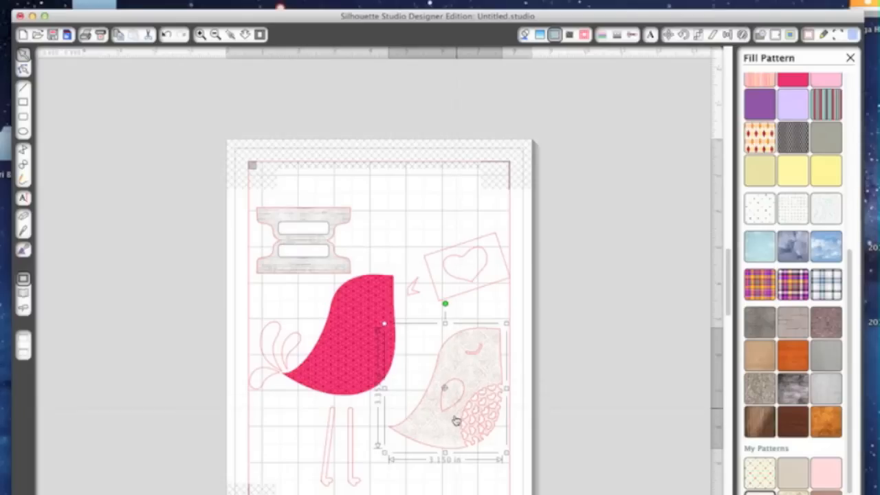
Step: Move the wing piece out of the off-white bird body to the empty area below it
right_click(444, 408)
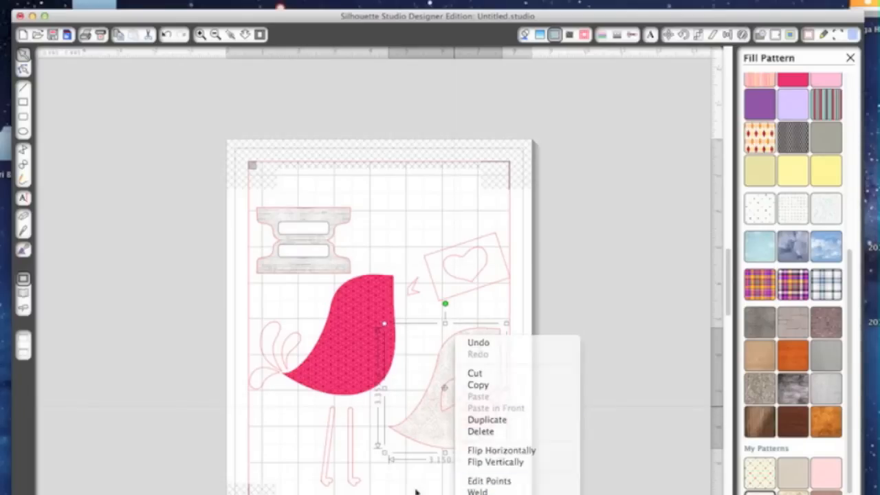
click(453, 458)
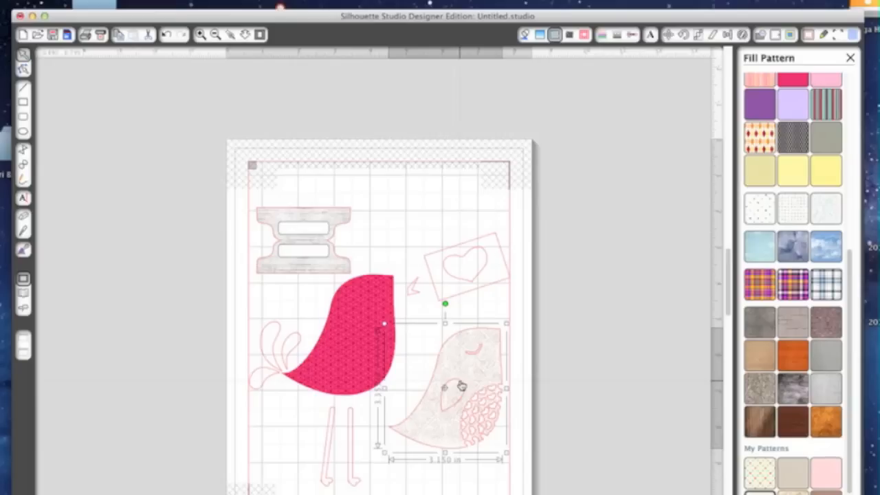
click(461, 387)
drag(461, 386, 426, 479)
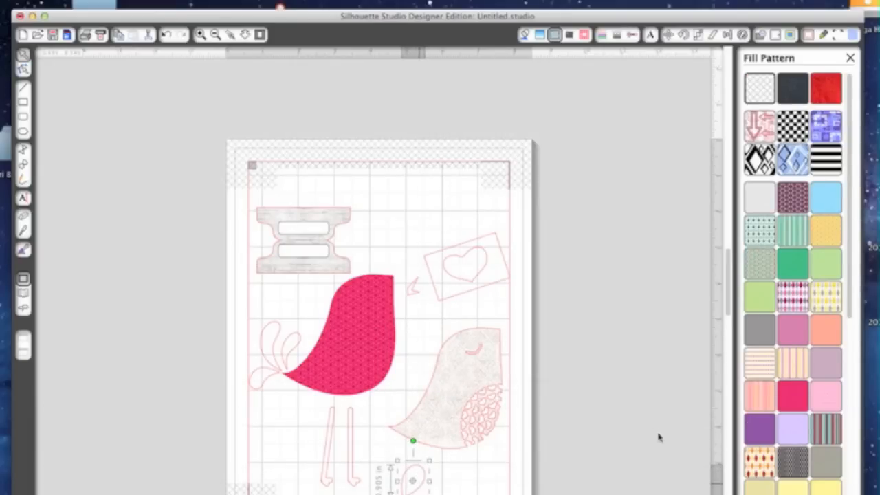
Step: Try a dark gray pattern and the olive-gray pattern as the wing's fill
click(509, 478)
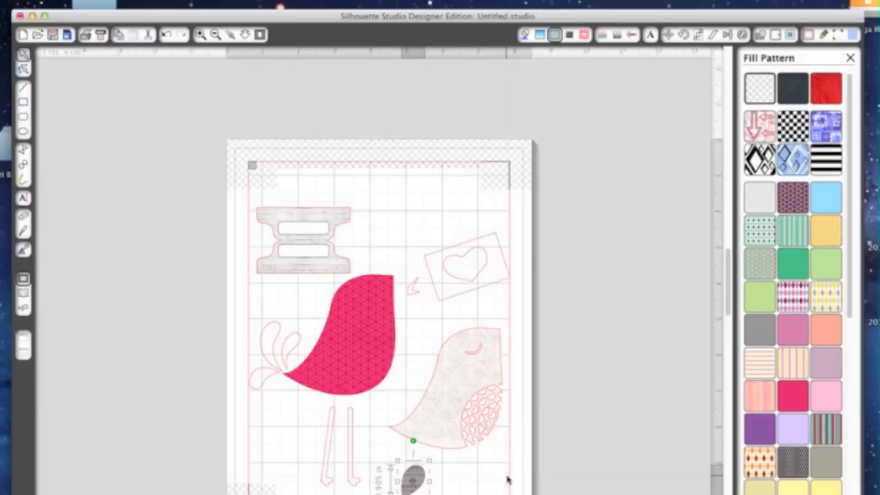
click(412, 481)
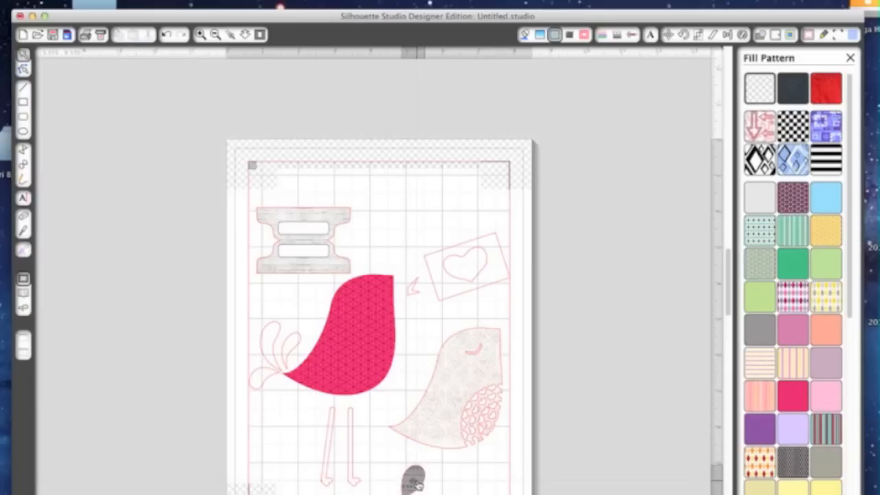
click(829, 468)
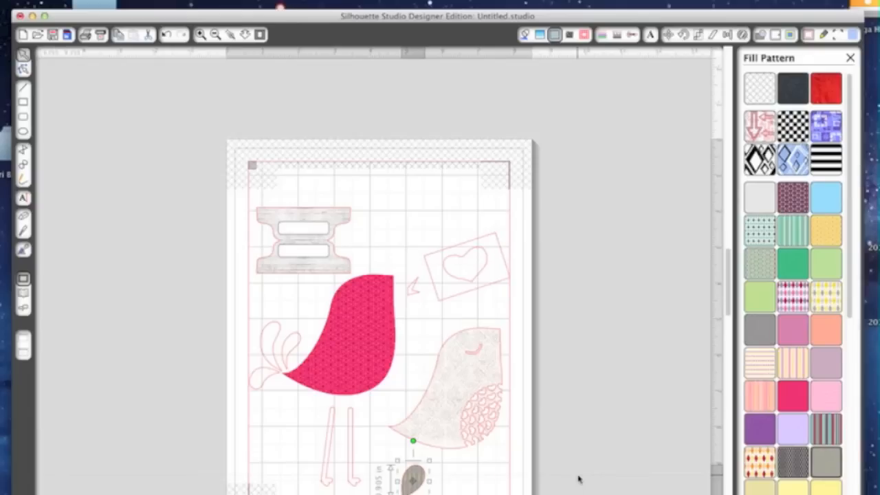
Step: Fill the wing with the off-white pattern from My Patterns
scroll(818, 454, down, 4)
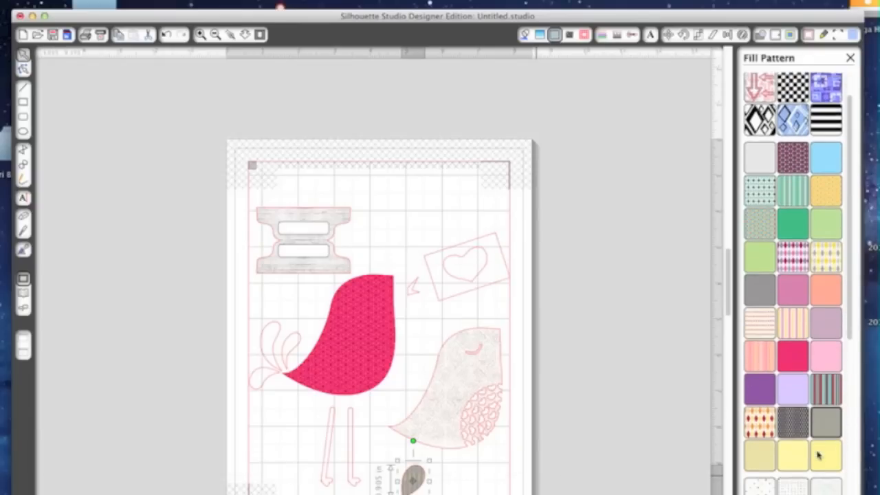
scroll(818, 454, down, 3)
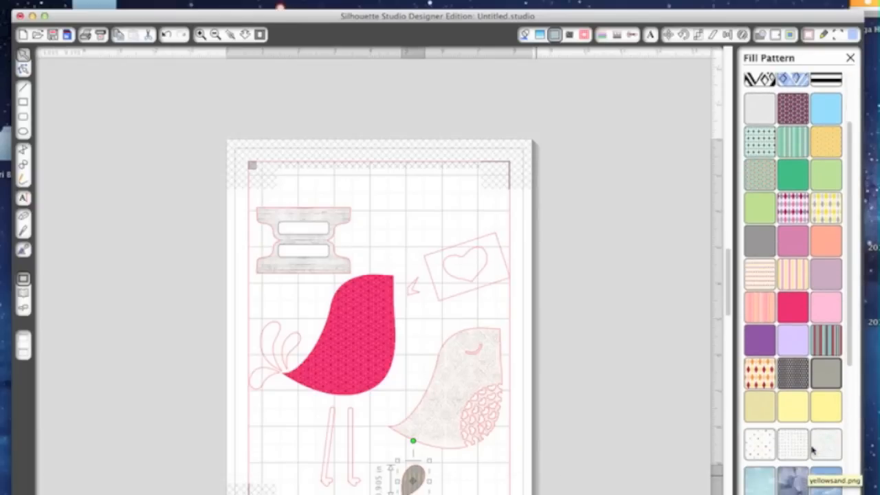
scroll(789, 387, down, 2)
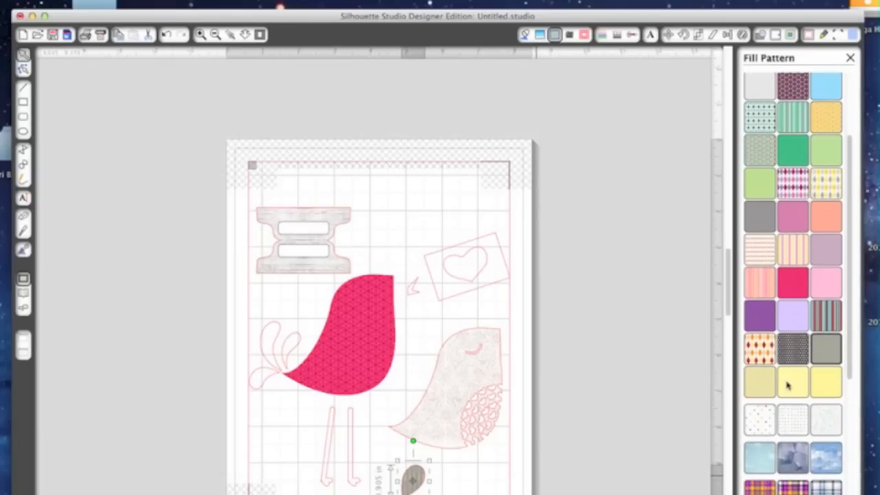
scroll(788, 386, down, 5)
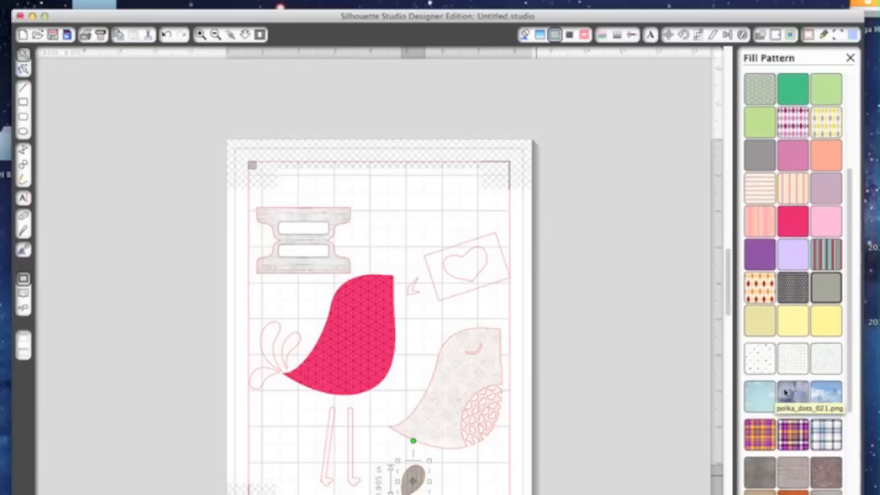
scroll(786, 392, down, 15)
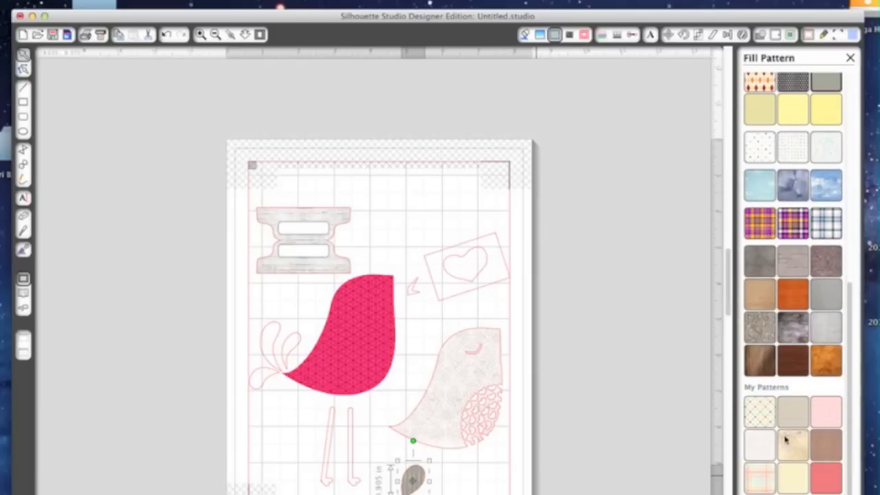
click(759, 446)
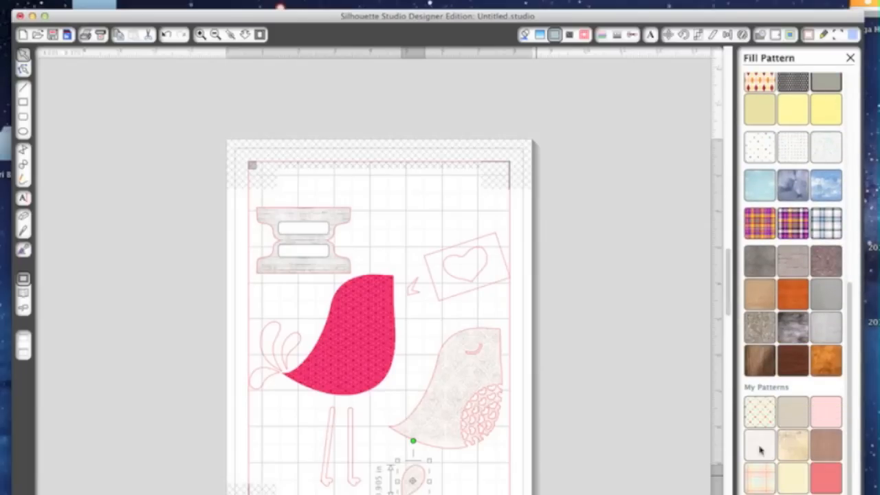
Step: Fill the heart on the tilted envelope with the same deep pink pattern as the plain bird body
click(501, 474)
click(470, 260)
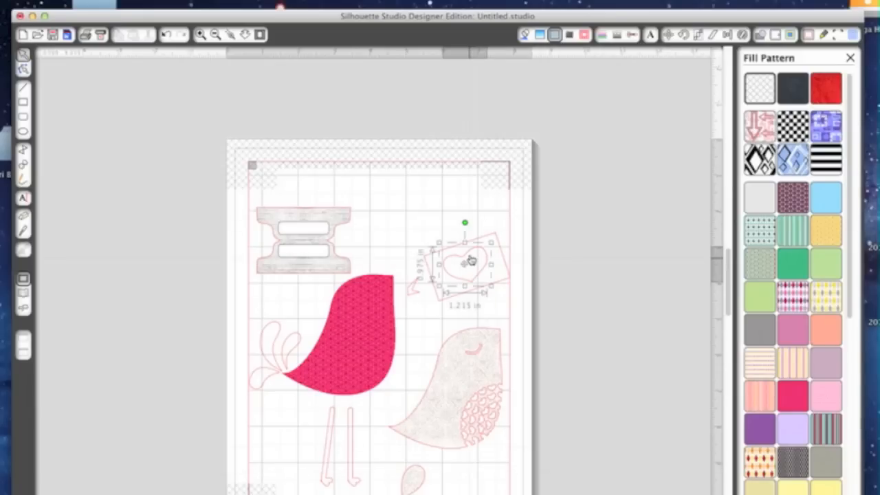
click(798, 392)
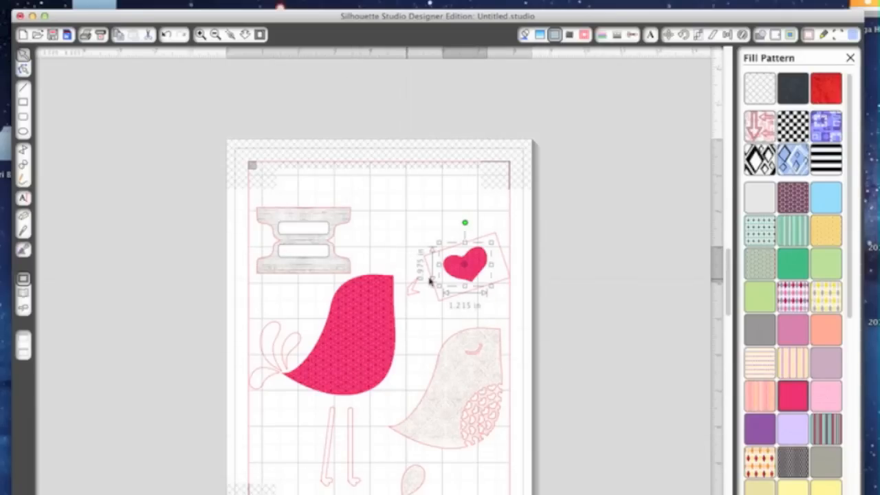
Step: Try the olive-gray pattern and the off-white My Patterns fill on the tilted rectangle behind the heart
click(444, 305)
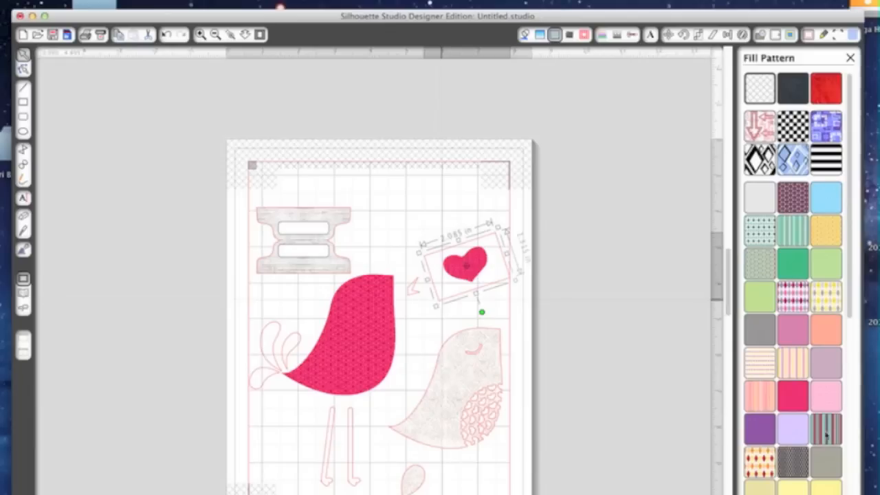
scroll(827, 434, down, 1)
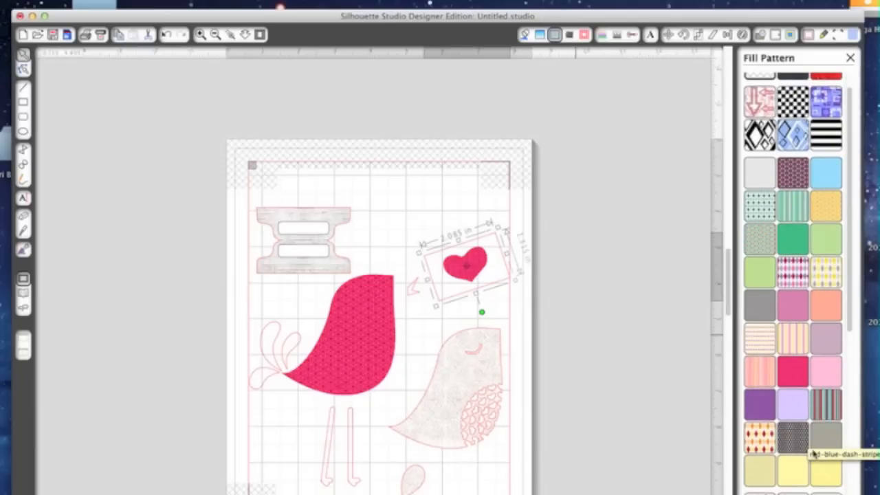
click(818, 440)
scroll(814, 452, down, 3)
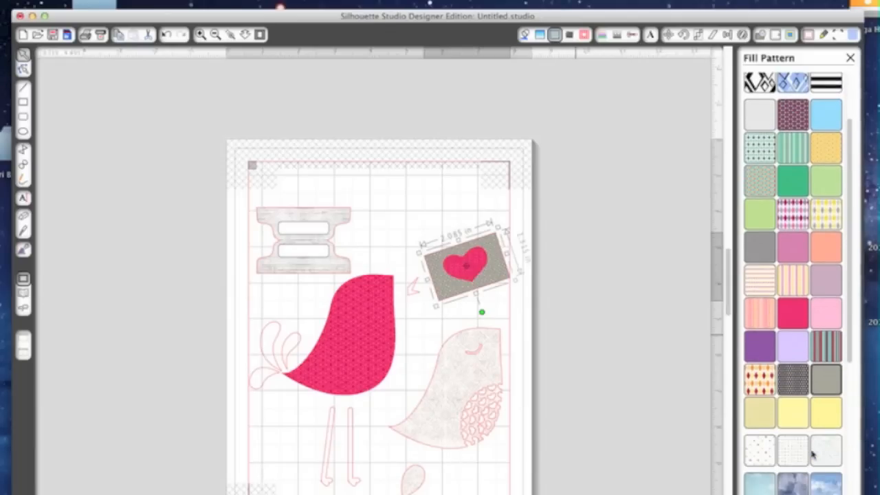
scroll(813, 454, down, 10)
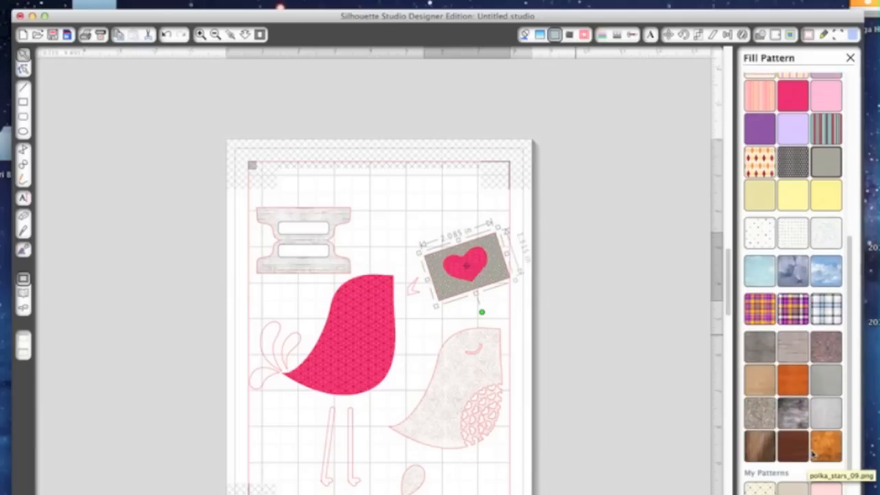
scroll(813, 454, down, 1)
click(782, 490)
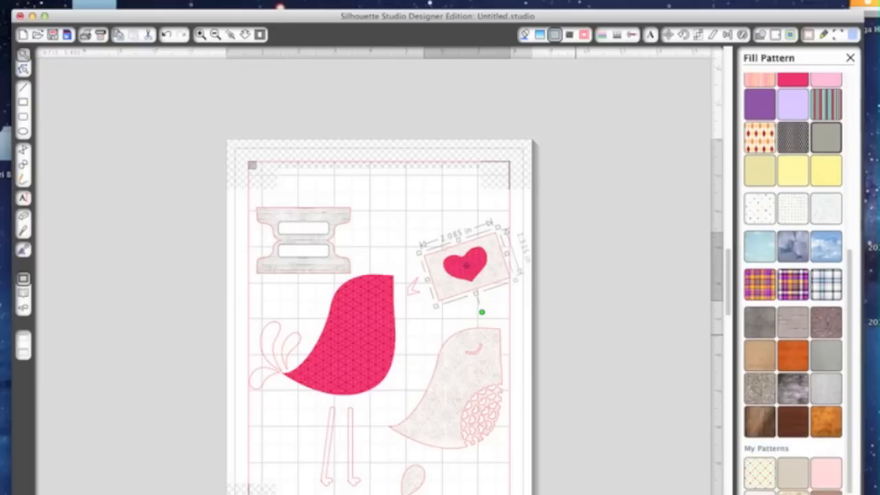
Step: Fill the rectangle behind the heart with the speckled parchment pattern, and replace it with the cream diagonal-dot pattern from My Patterns
scroll(791, 488, down, 1)
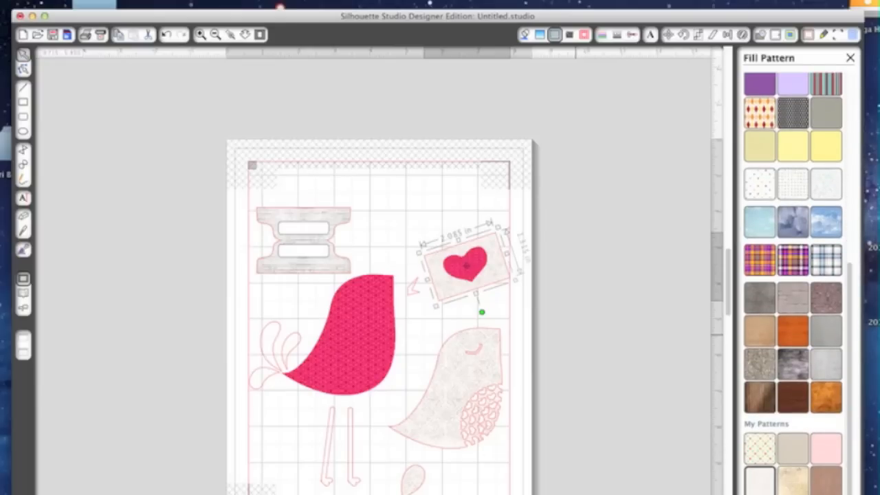
click(793, 483)
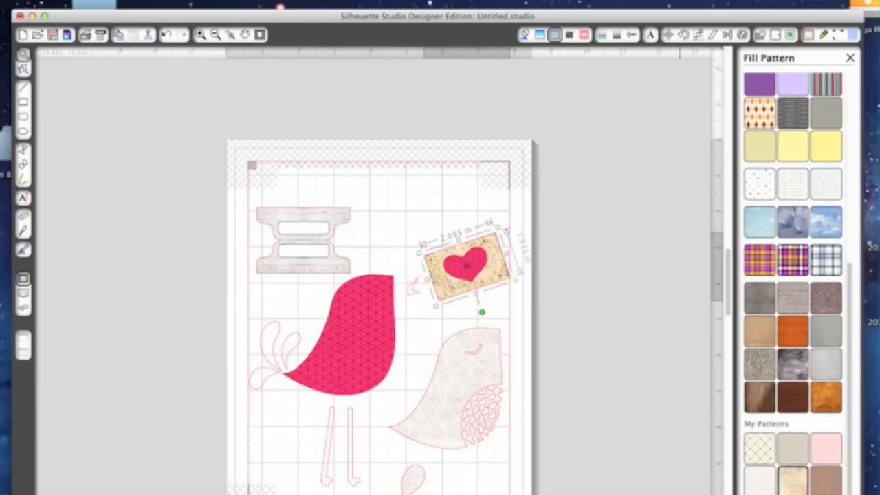
scroll(791, 485, down, 2)
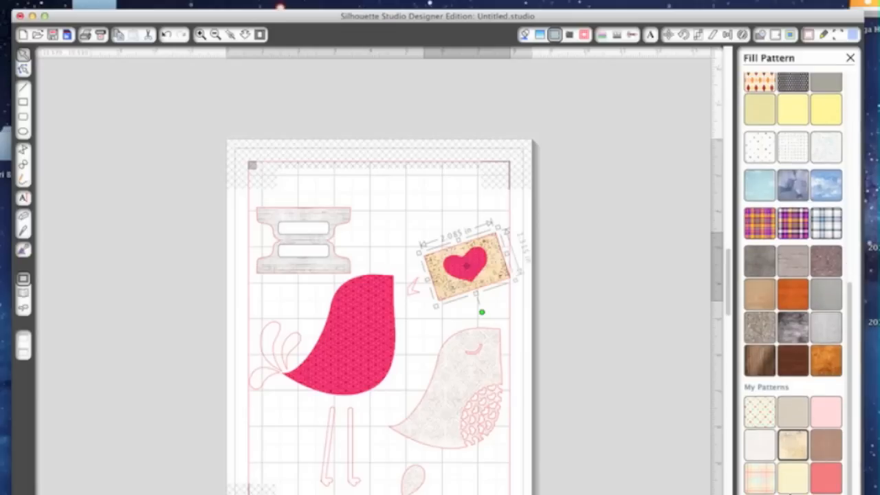
click(760, 411)
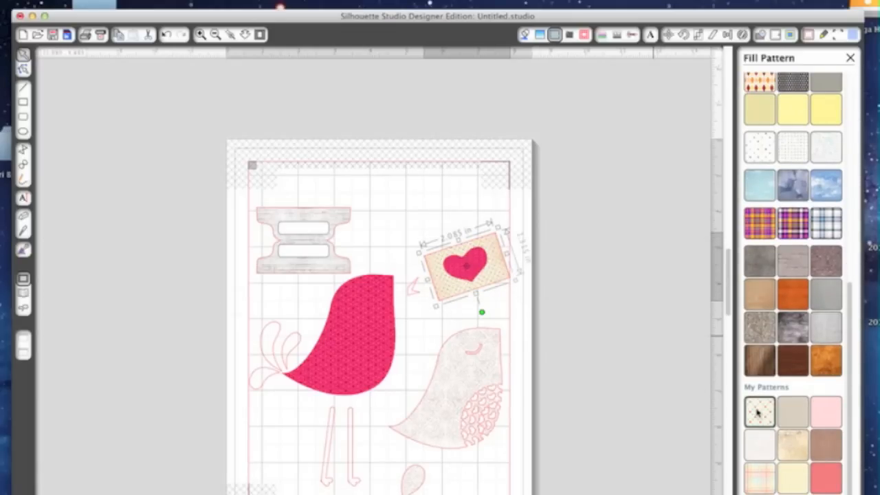
Step: Select both bird legs together and fill them with solid brown
click(328, 444)
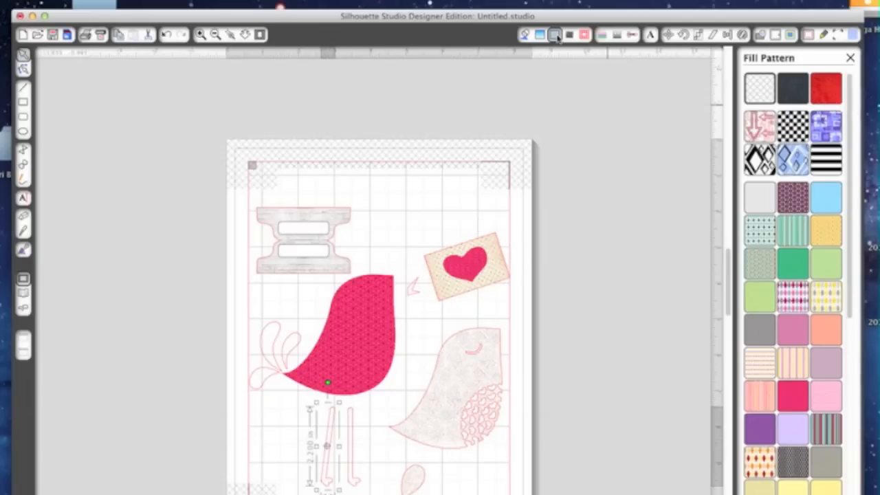
click(316, 421)
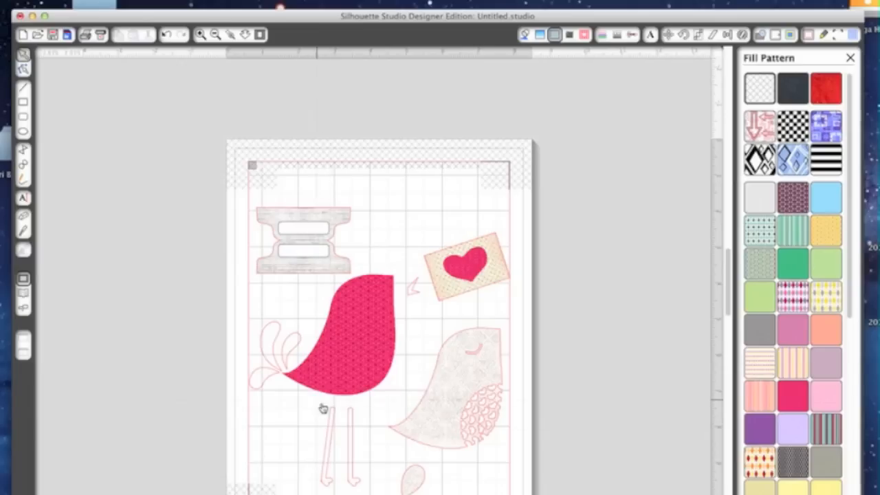
drag(323, 408, 365, 486)
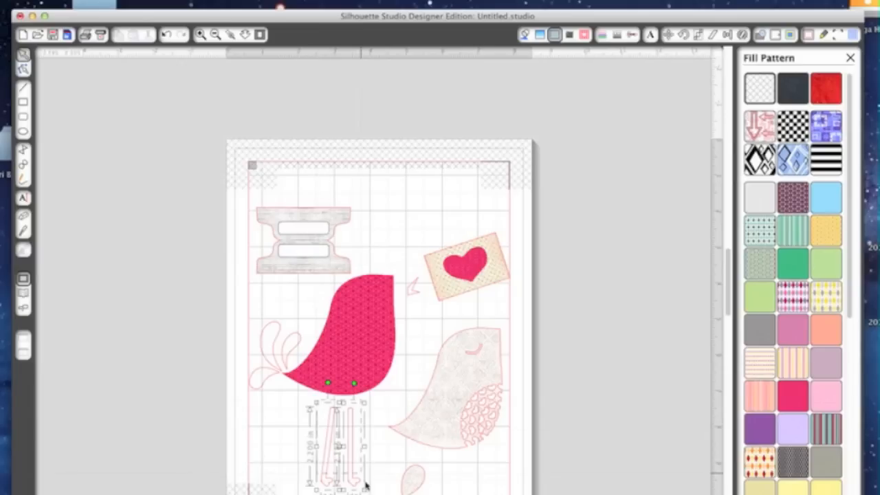
click(526, 34)
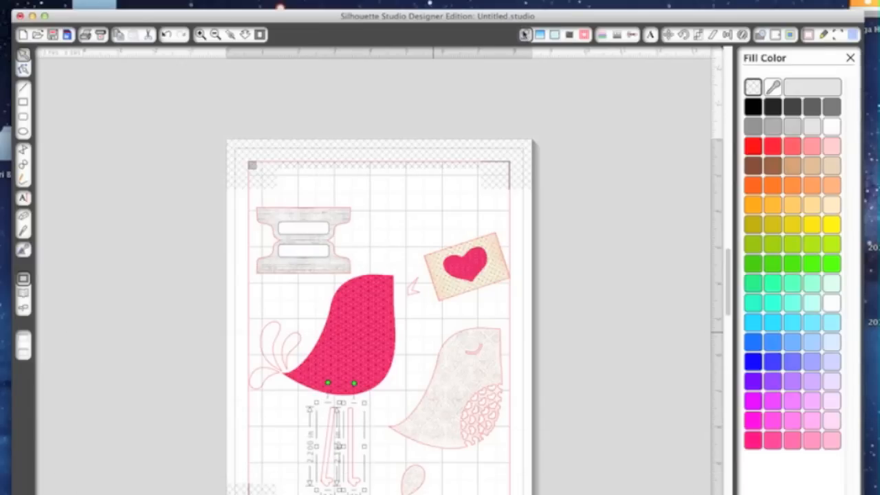
click(777, 163)
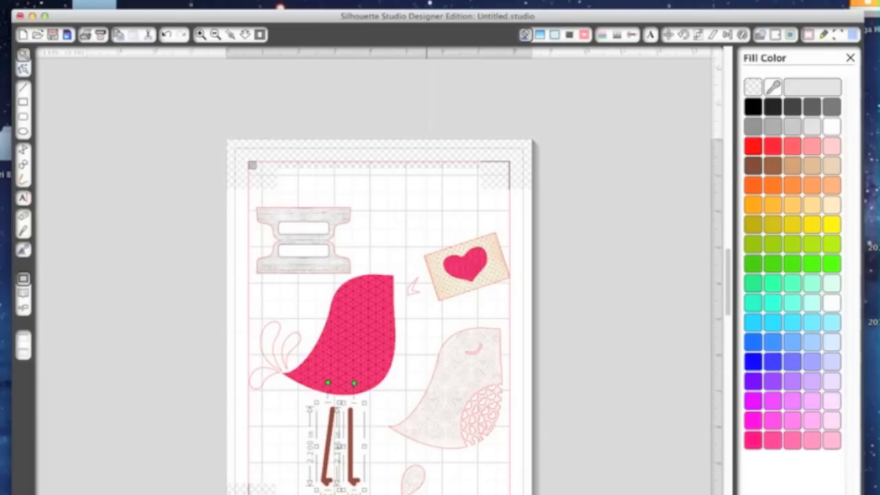
Step: Select the small beak shape beside the plain bird body and fill it with light orange
click(314, 378)
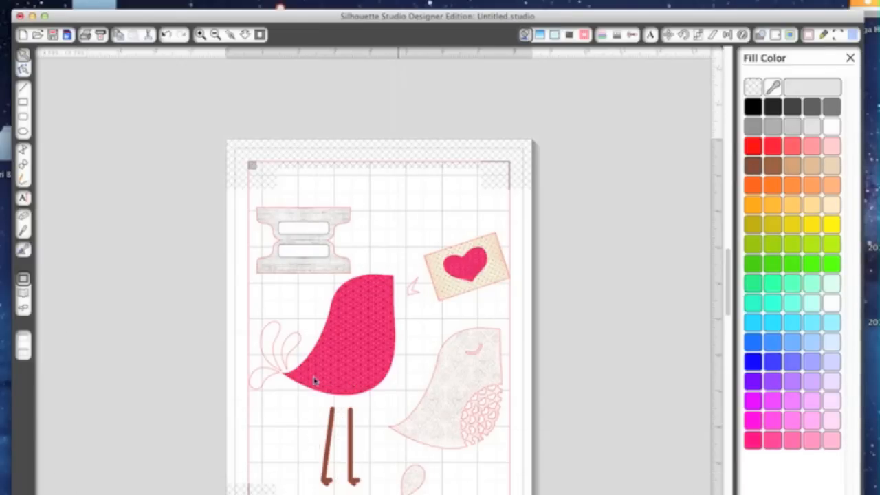
click(416, 295)
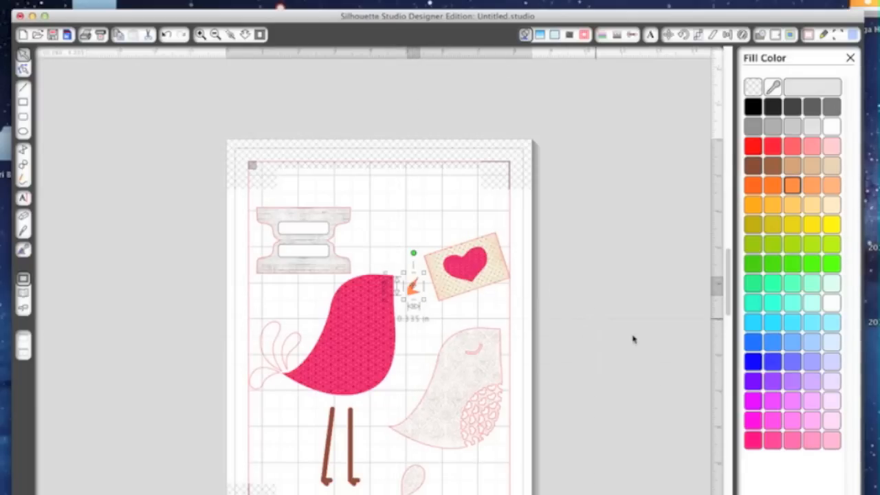
click(819, 188)
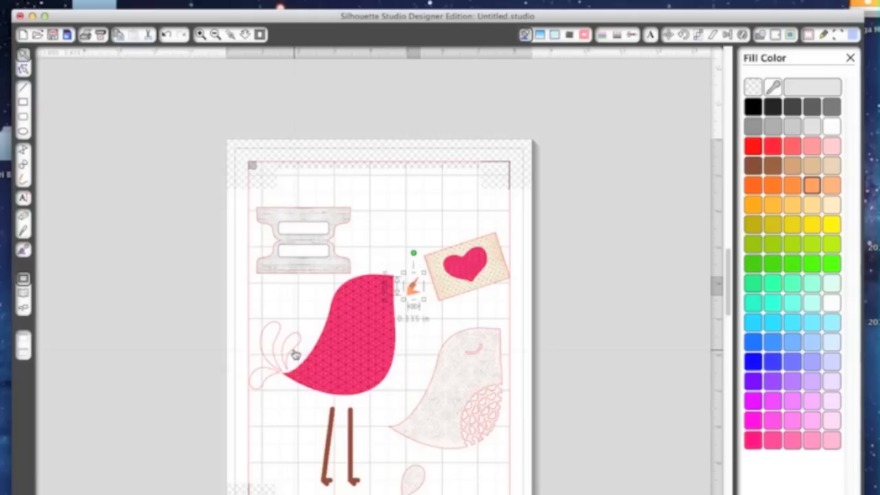
Step: Select the three tail feathers together and fill them with the same deep pink pattern as the plain bird body
click(293, 352)
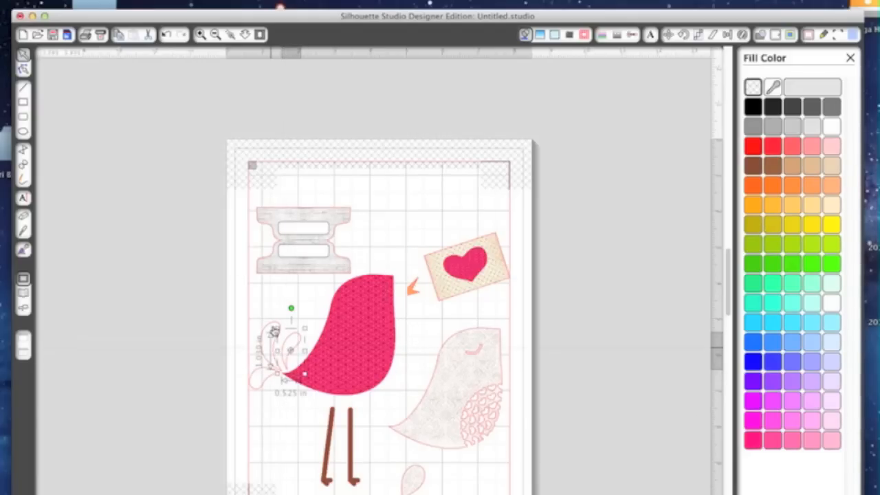
shift+click(261, 378)
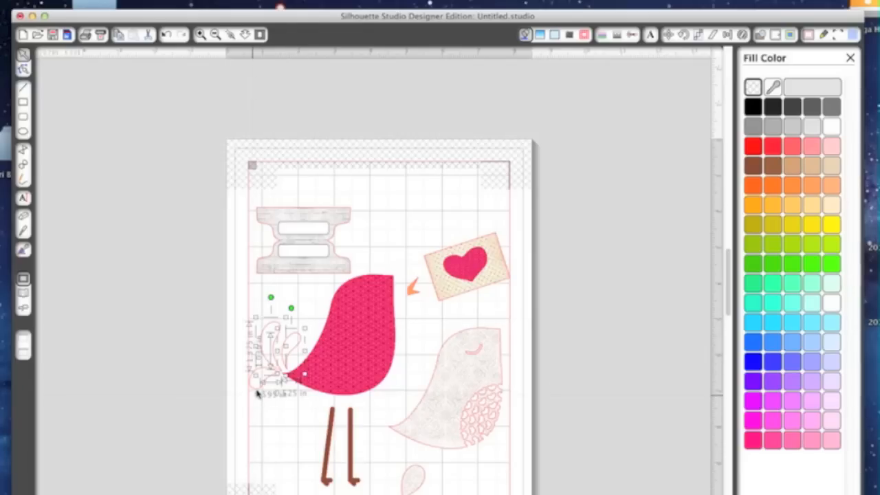
shift+click(258, 392)
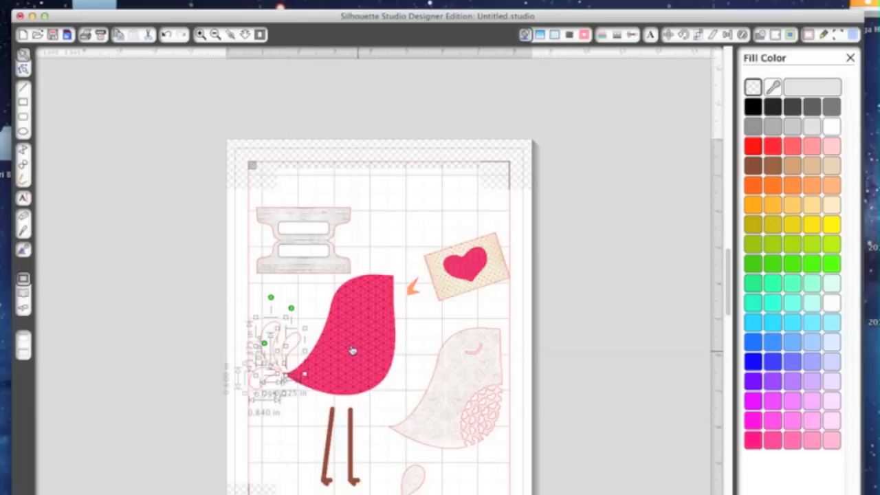
click(554, 37)
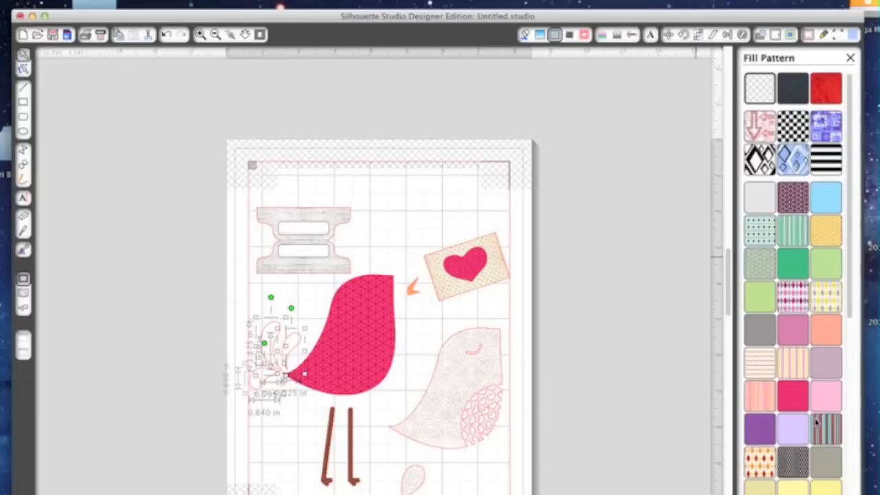
click(794, 397)
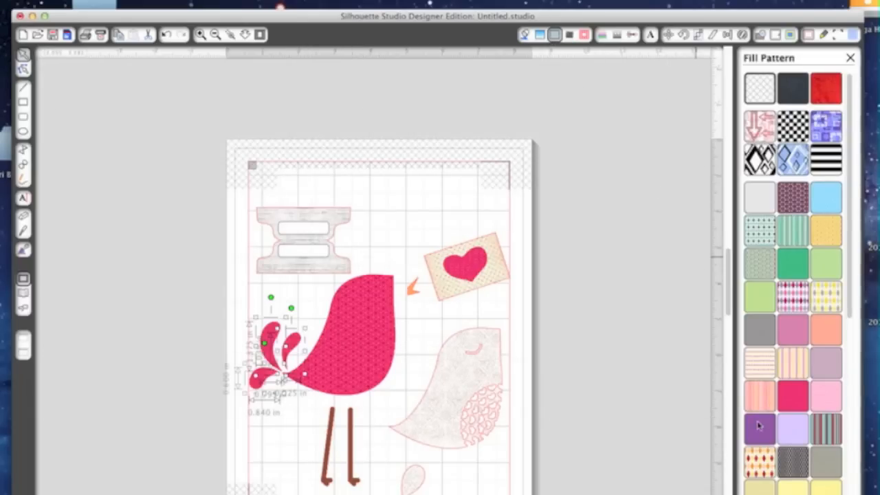
click(423, 219)
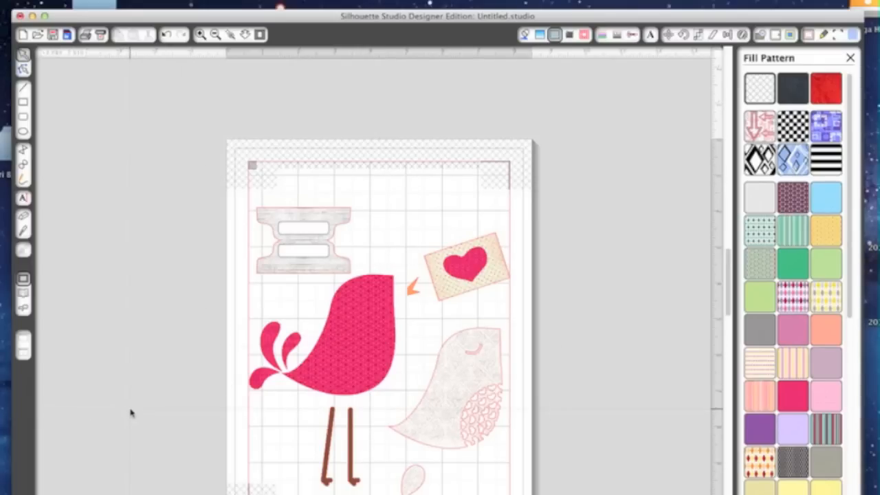
Step: Open the Silhouette Online Store and filter all its designs to show only printable patterns
click(22, 352)
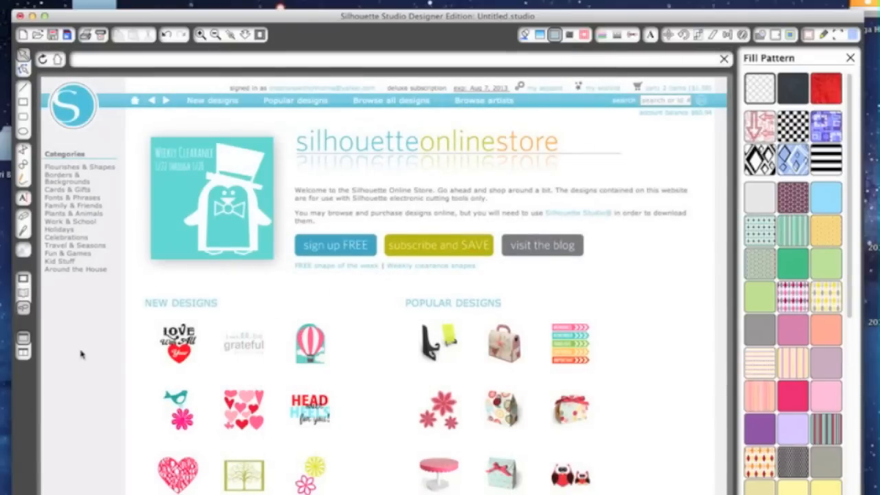
click(392, 101)
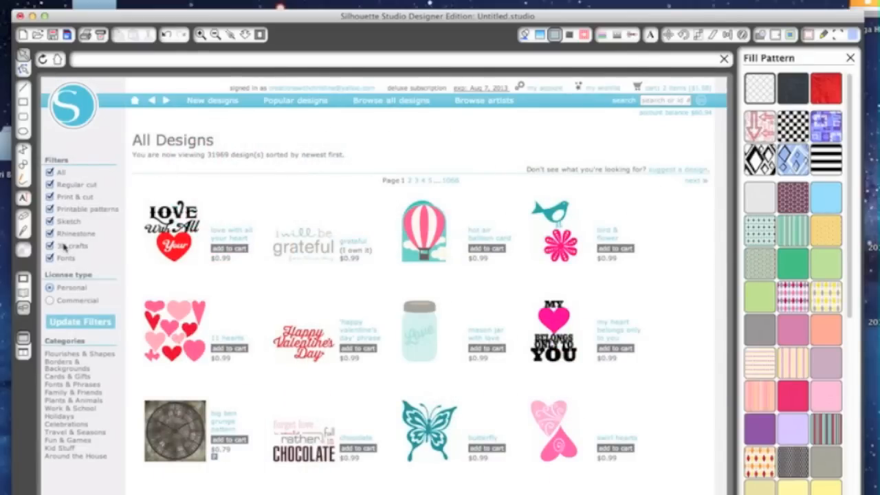
click(50, 174)
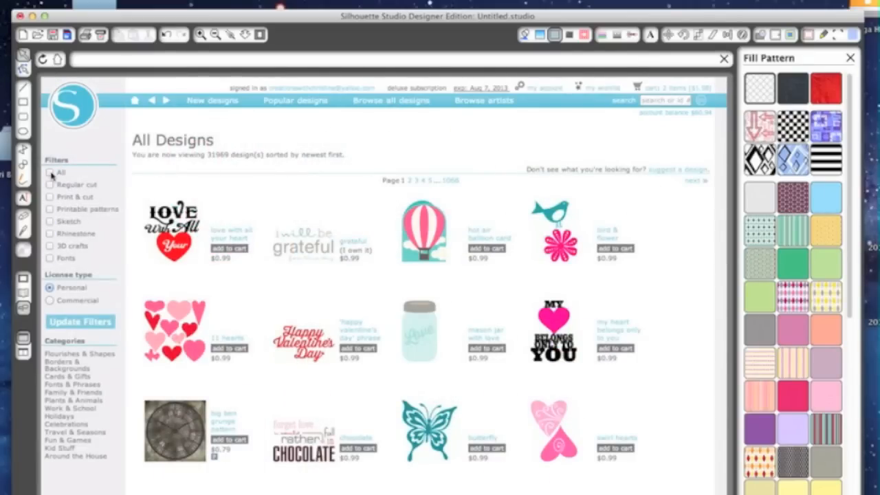
click(50, 210)
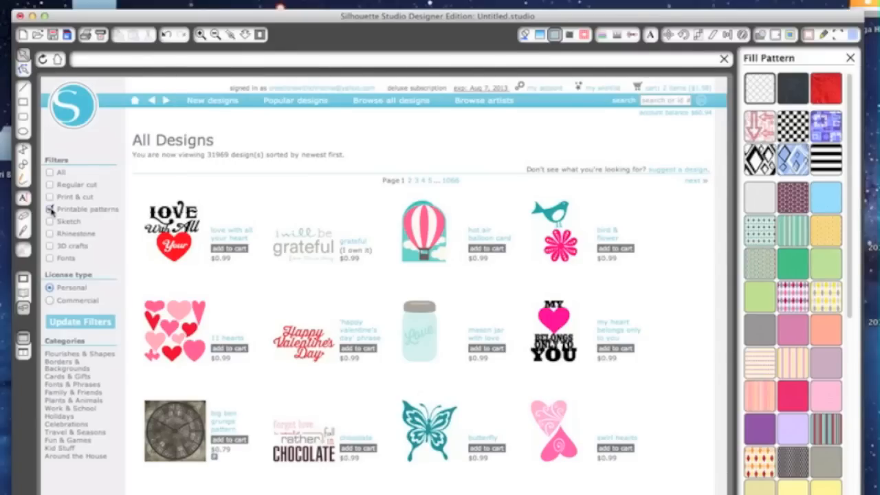
click(81, 323)
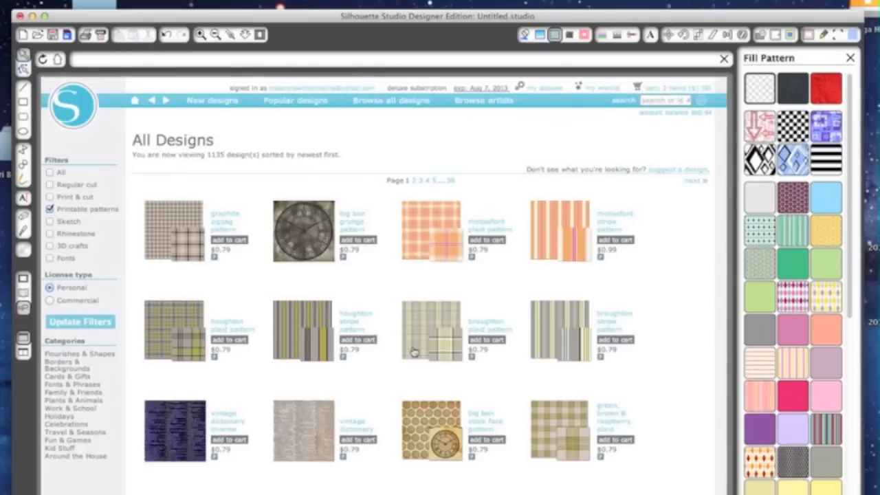
Step: Browse the first two pages of printable patterns, then preview nobel 2 and two basic christmas patterns by the same artist
scroll(406, 347, down, 5)
scroll(404, 348, down, 10)
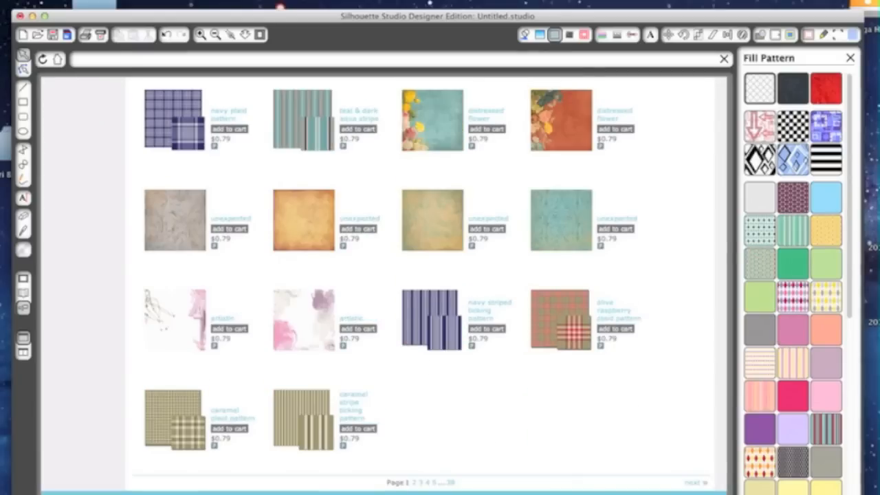
click(454, 484)
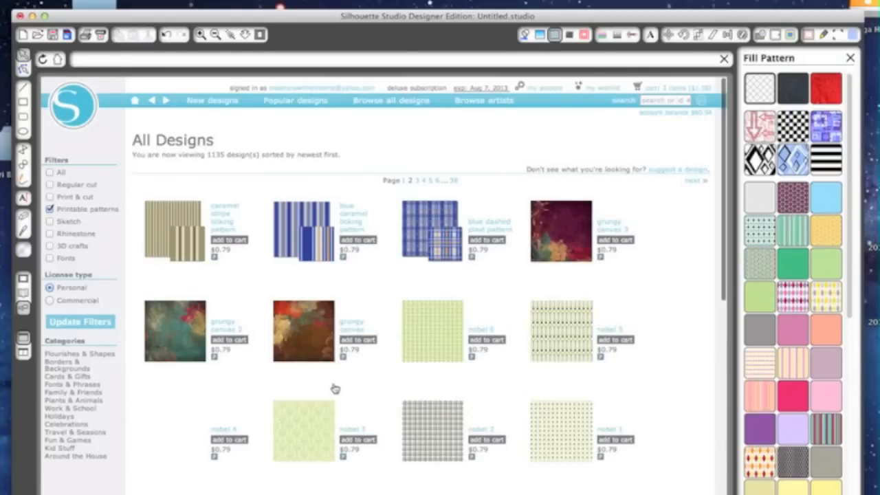
scroll(378, 406, down, 3)
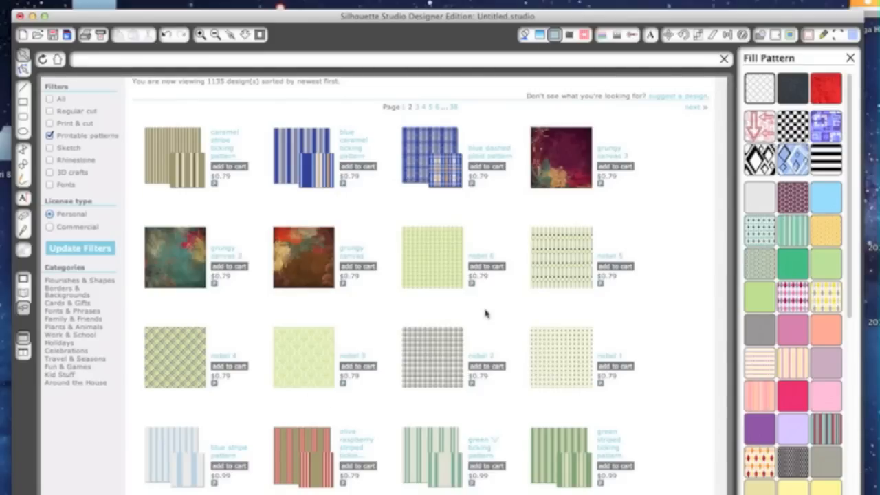
click(434, 371)
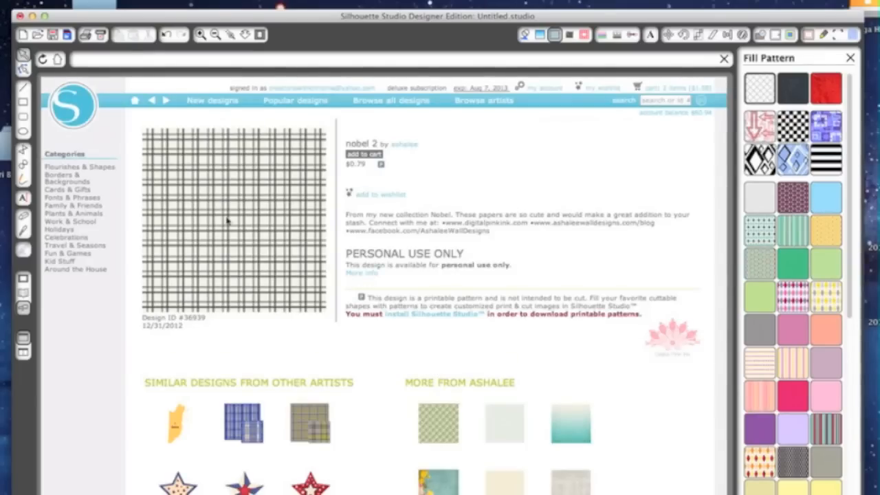
click(517, 438)
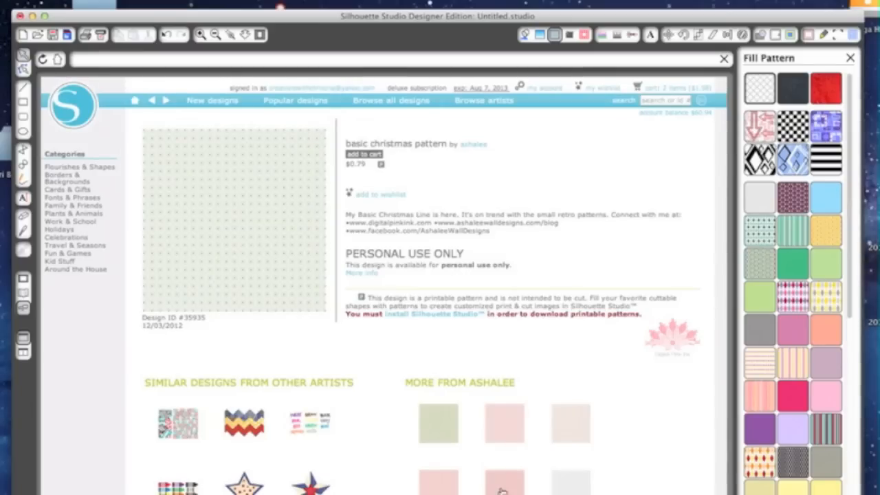
click(452, 487)
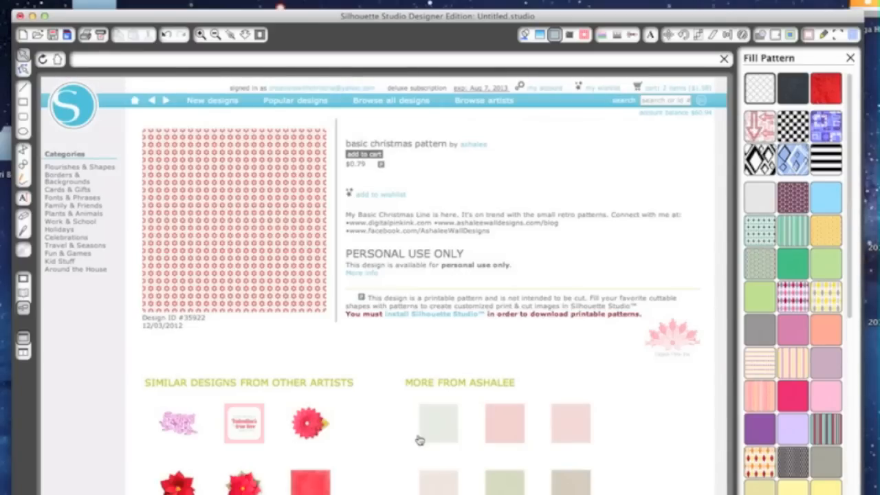
Step: Open the dark geometric black and white pattern from the same artist's designs and add it to the cart
scroll(419, 439, down, 5)
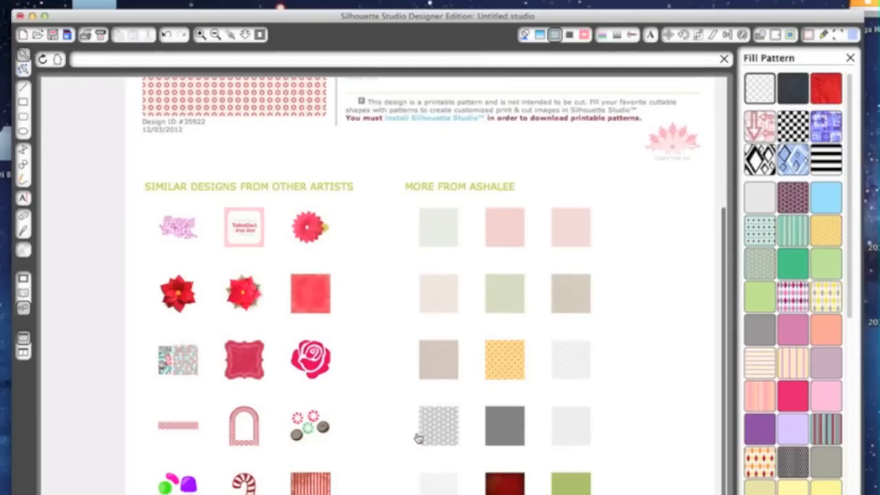
click(512, 431)
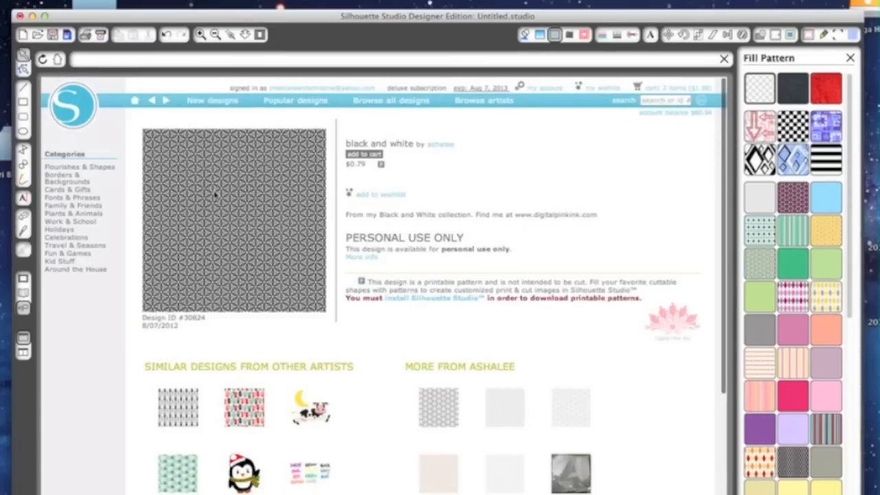
click(375, 154)
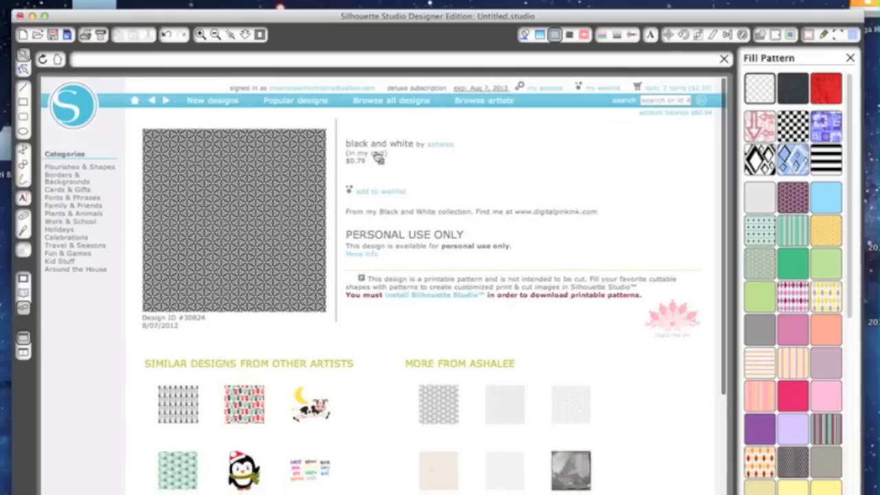